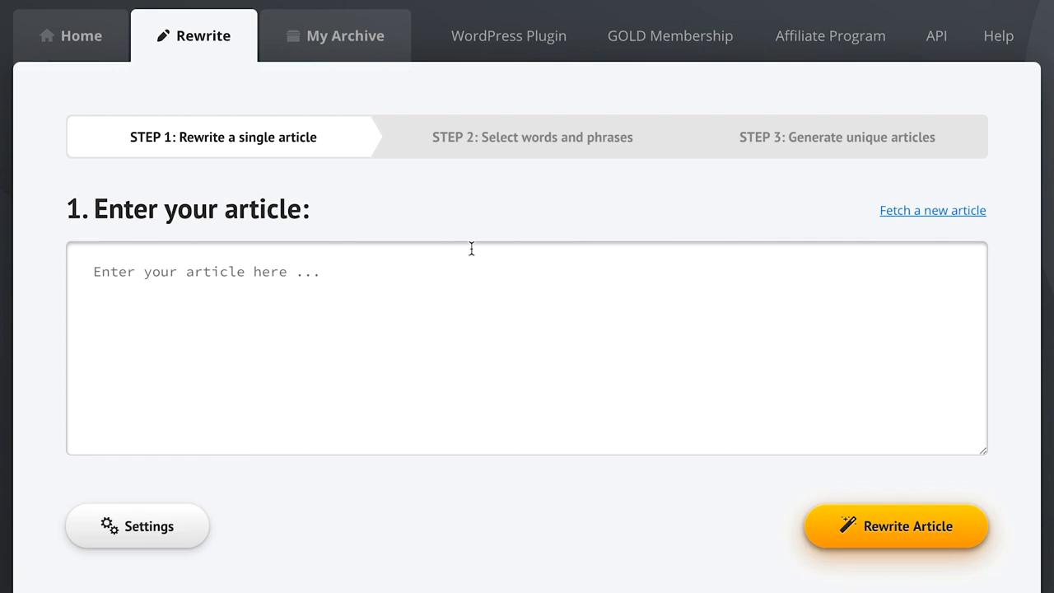
Step: Search for new articles to fetch with the search term "guitar lessons"
left_click(115, 278)
left_click(897, 212)
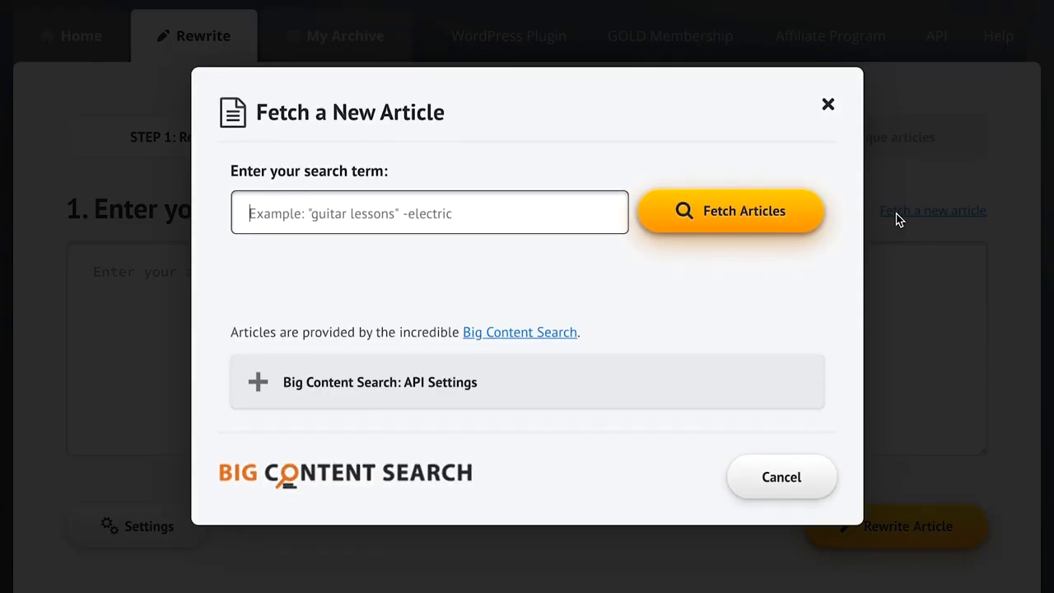
type("guitar lessons")
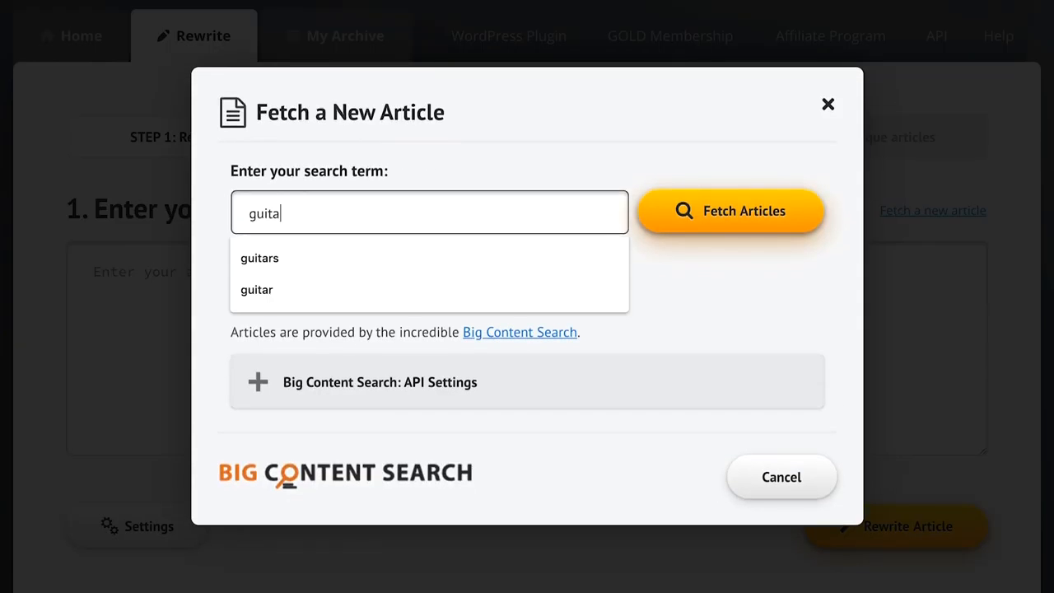
left_click(778, 221)
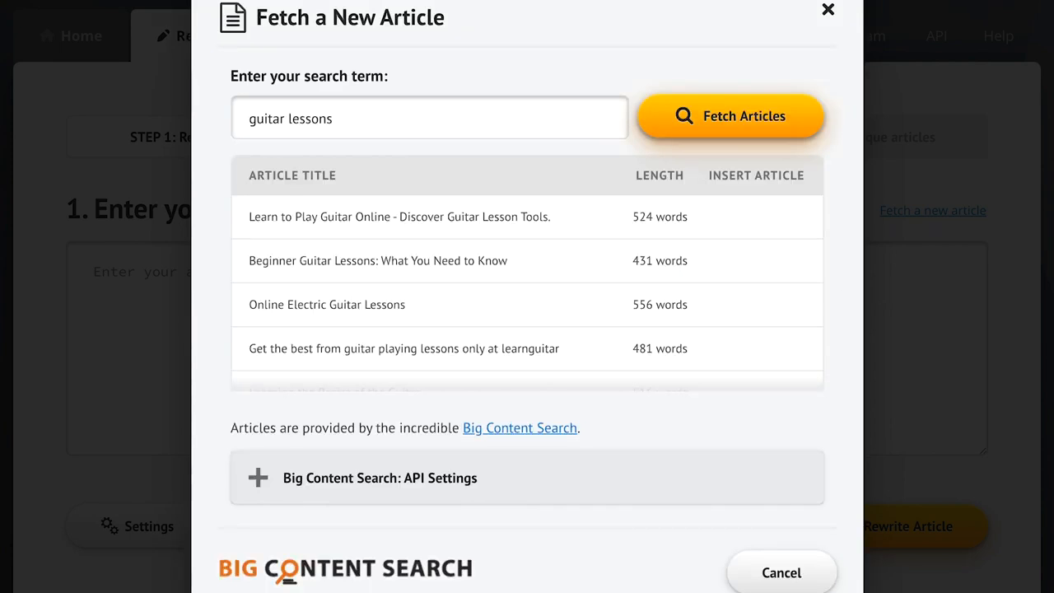
Step: Insert the fetched article "Learning the Basics of the Guitar" into the rewrite editor
mouse_move(754, 277)
scroll(671, 278, "down", 2)
mouse_move(599, 306)
left_click(762, 279)
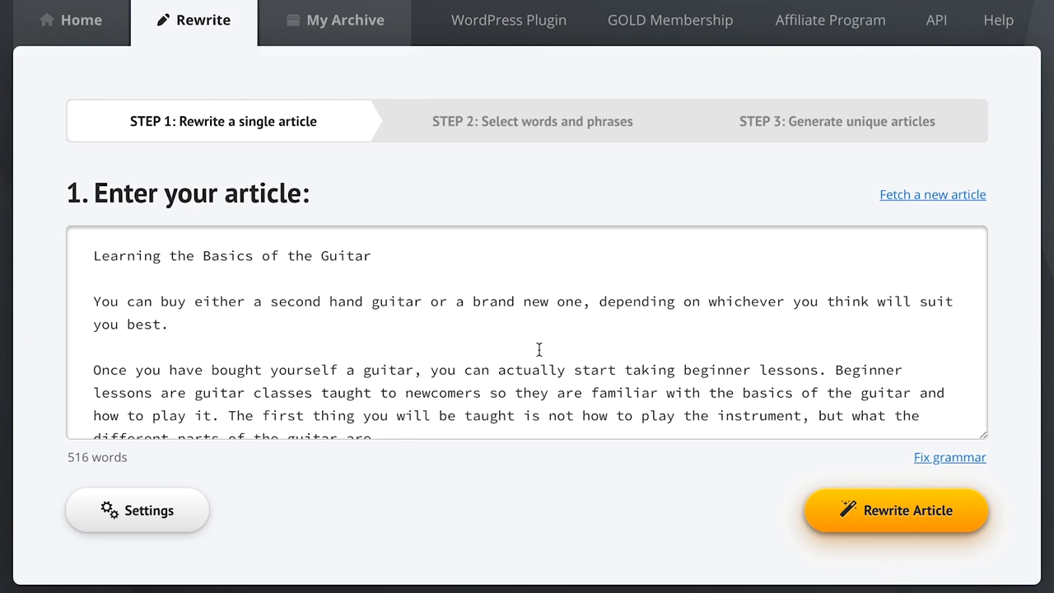
Step: Paste the copied sample sentences about reading a book and enjoying a movie above the article's title
left_click(95, 257)
type("John can relax and read a book because his kids can book the vacation for him.  Once it's booked, he will enjoy an excellent movie and drink wine, beer, or whiskey.")
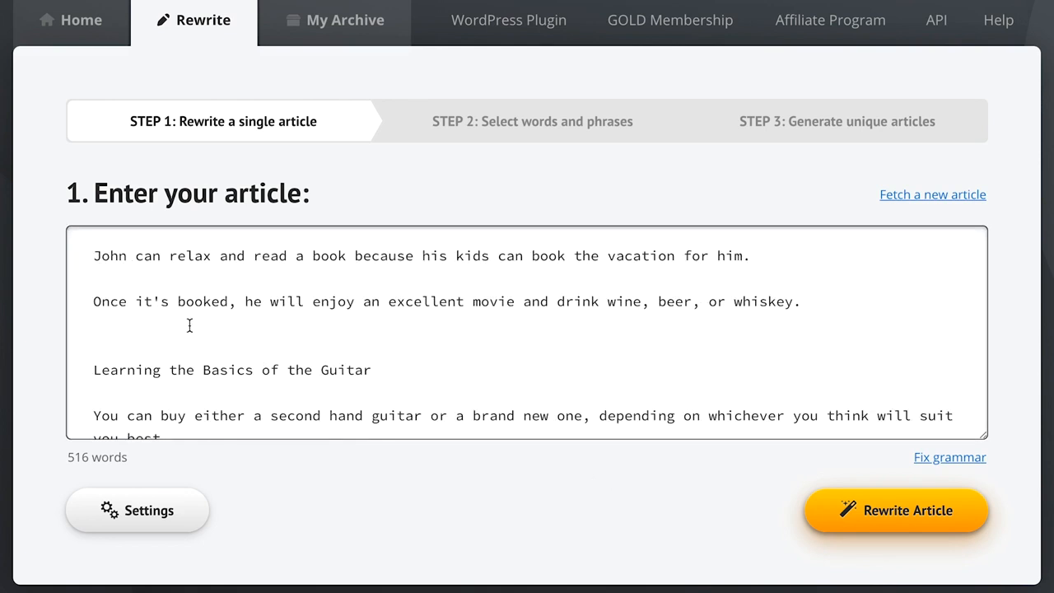
left_click(555, 486)
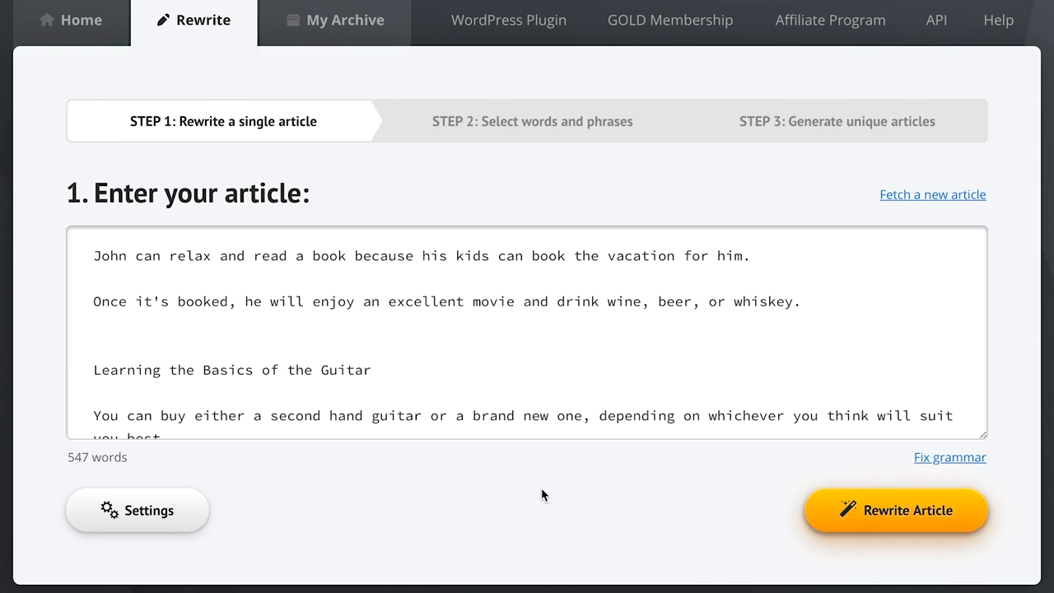
Step: Enable automatically changing the structure of phrases and sentences in the settings, read its explanation, and start rewriting the article
left_click(134, 512)
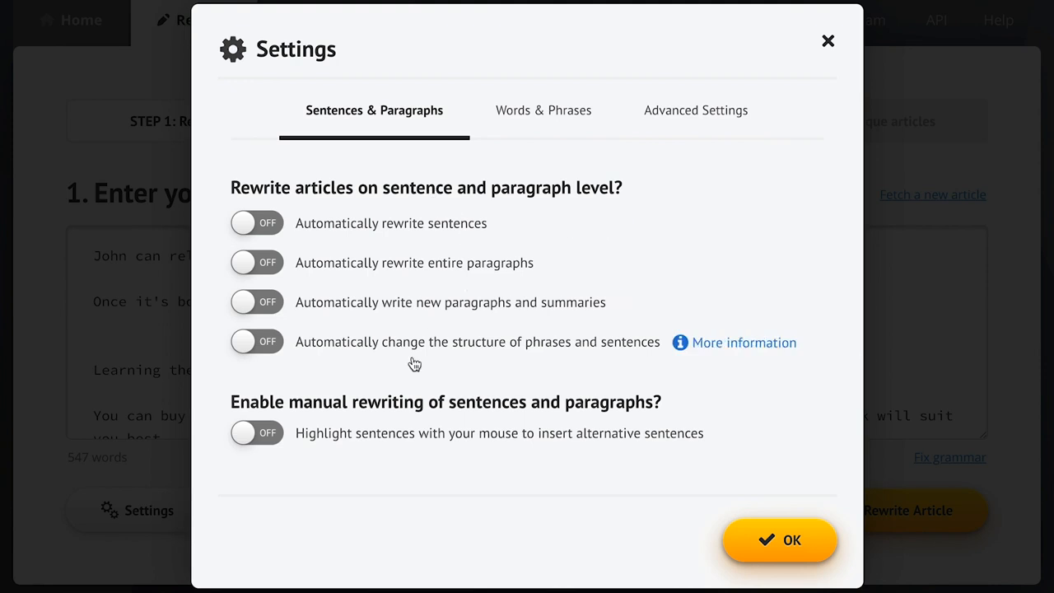
left_click(381, 347)
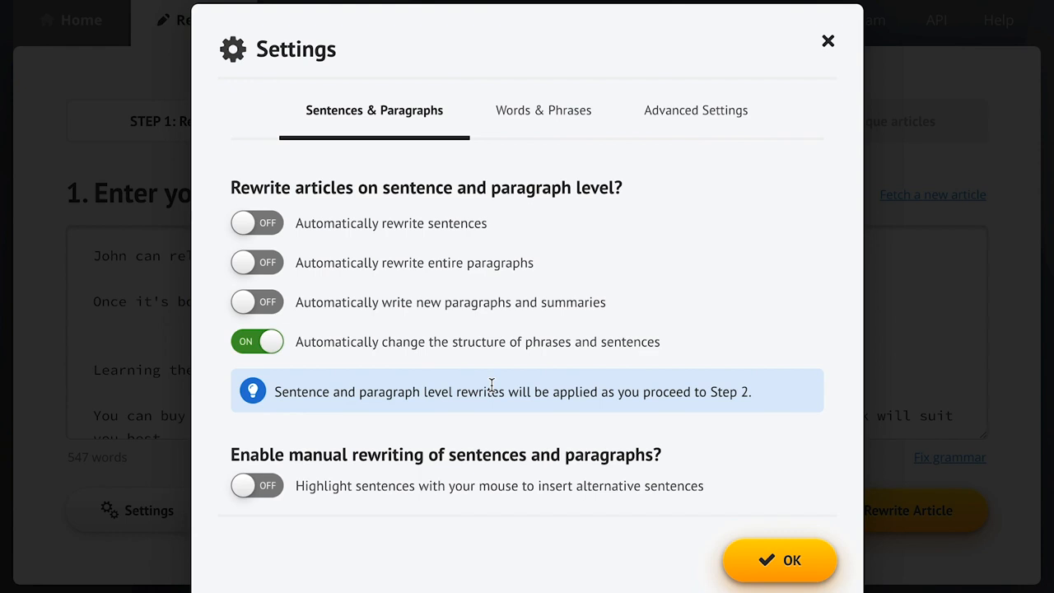
left_click(708, 346)
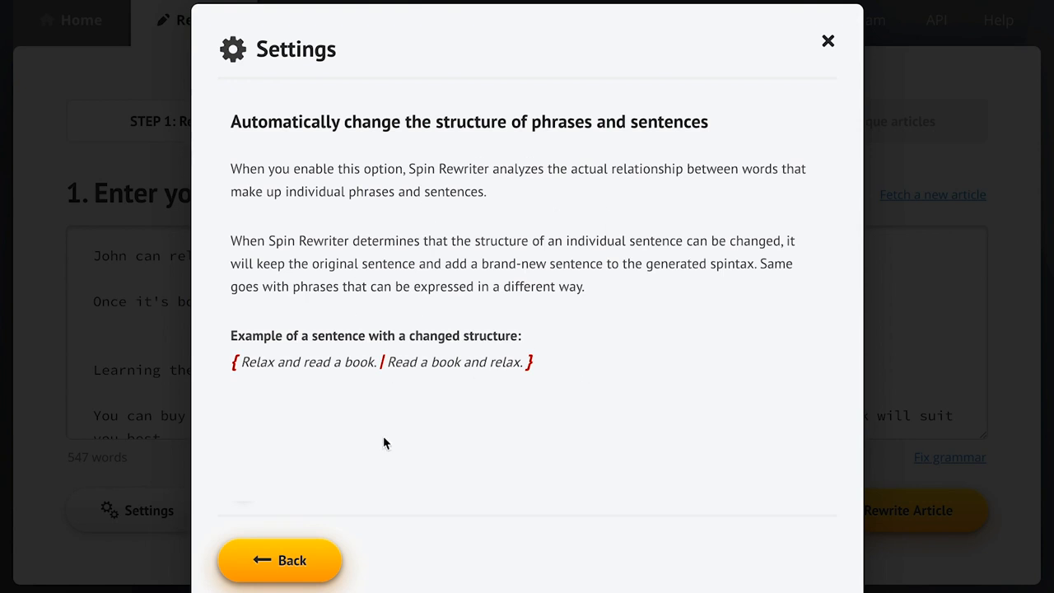
left_click(281, 559)
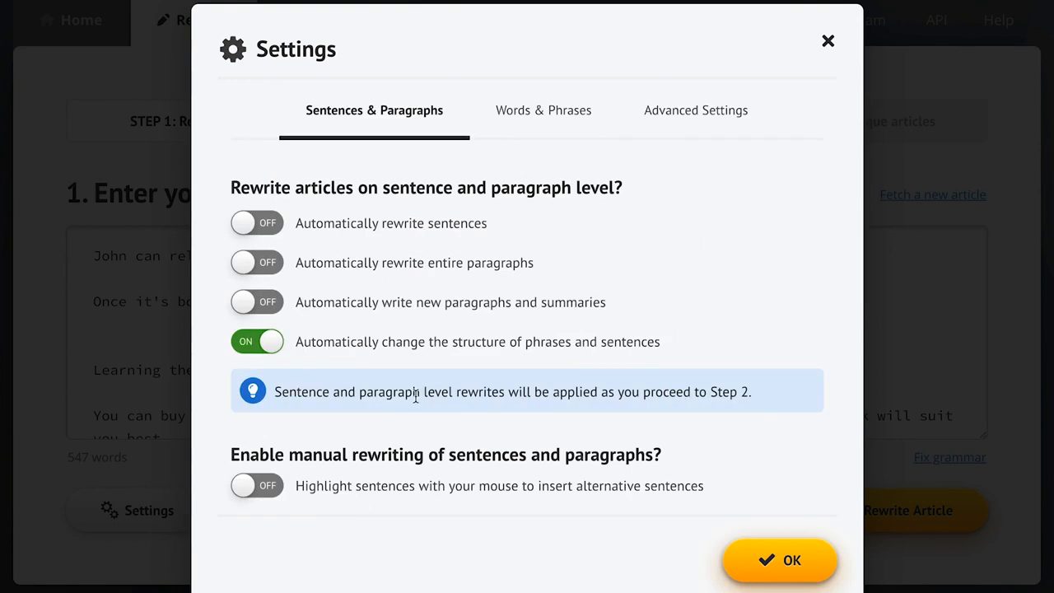
left_click(531, 125)
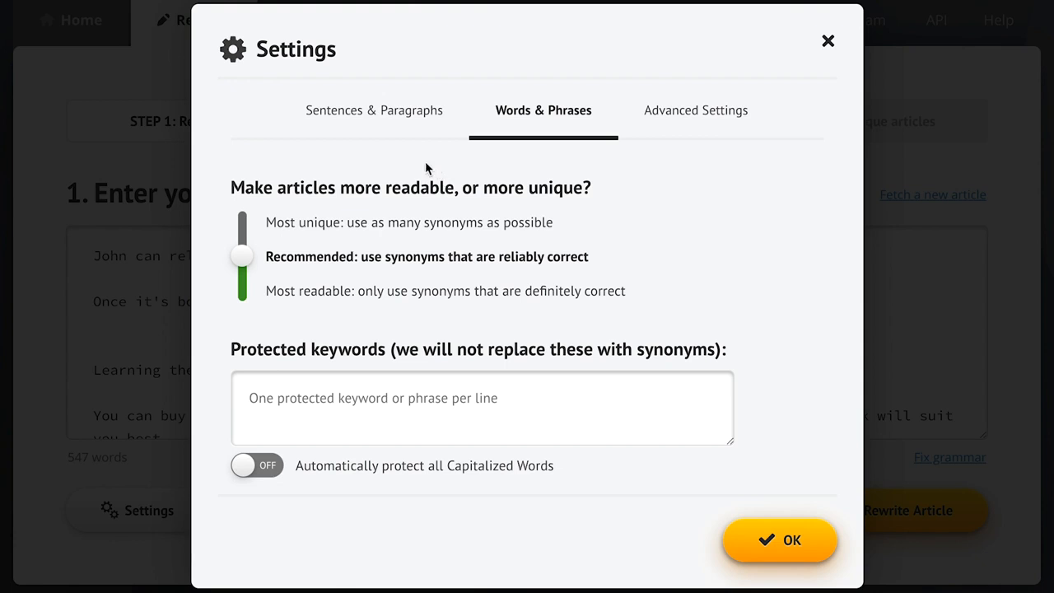
left_click(375, 114)
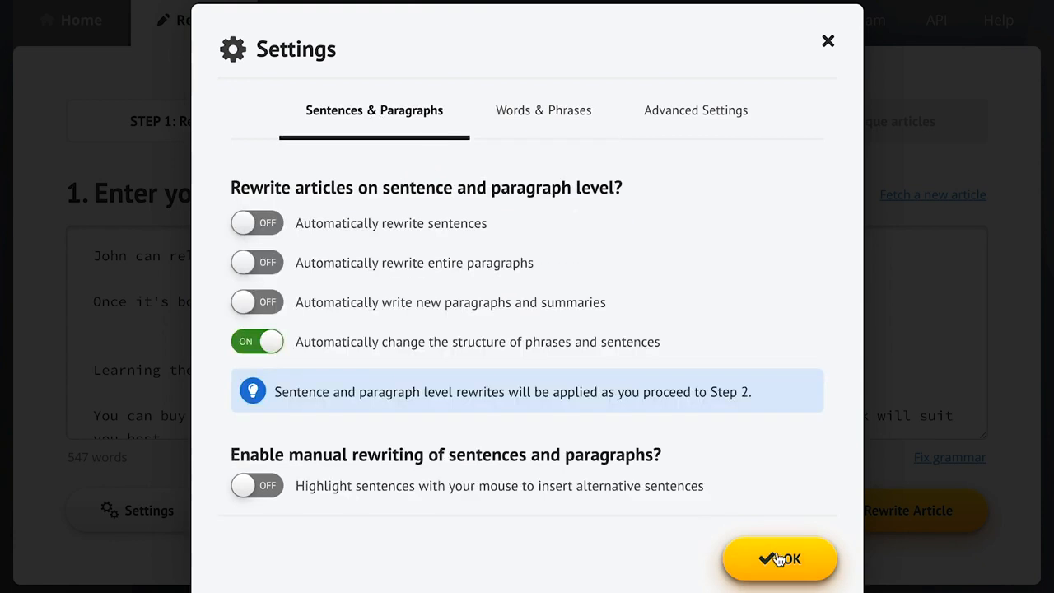
left_click(761, 560)
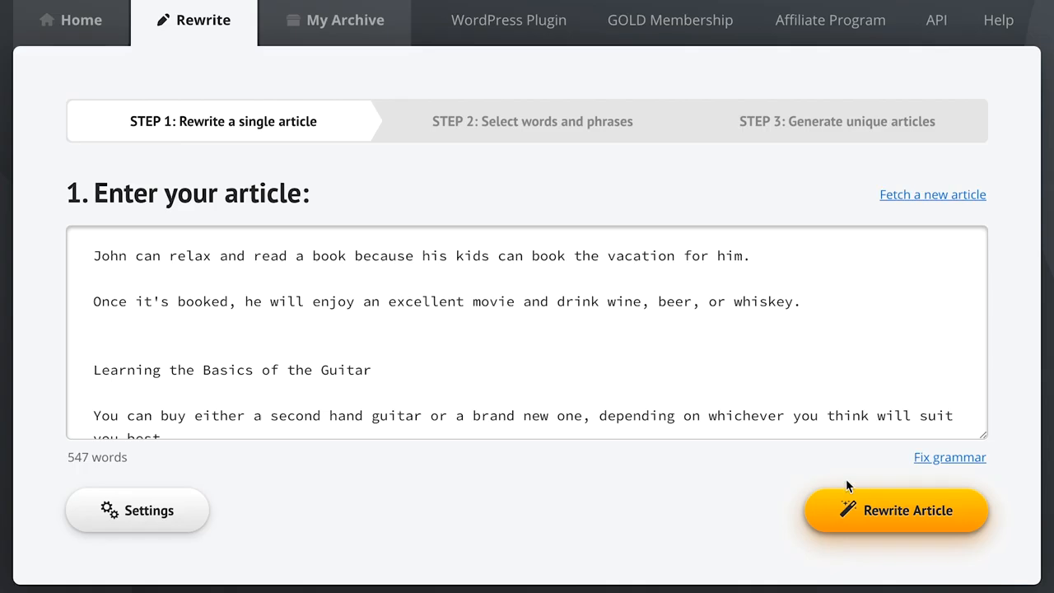
left_click(900, 515)
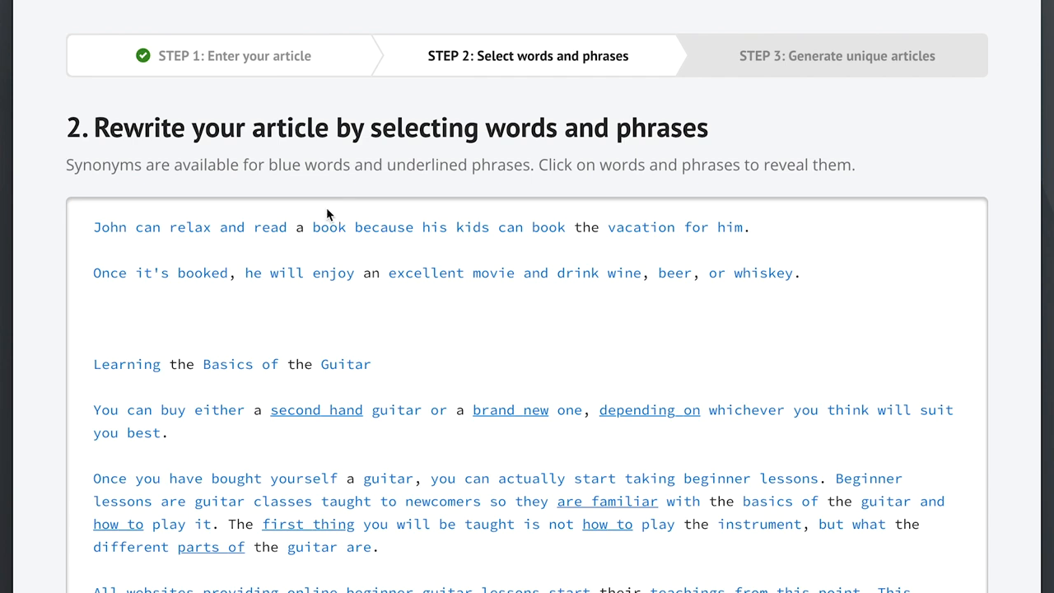
Step: In the first sentence, add the synonym "novel" to the noun "book" and "make a reservation for" to the verb "book"
left_click(330, 233)
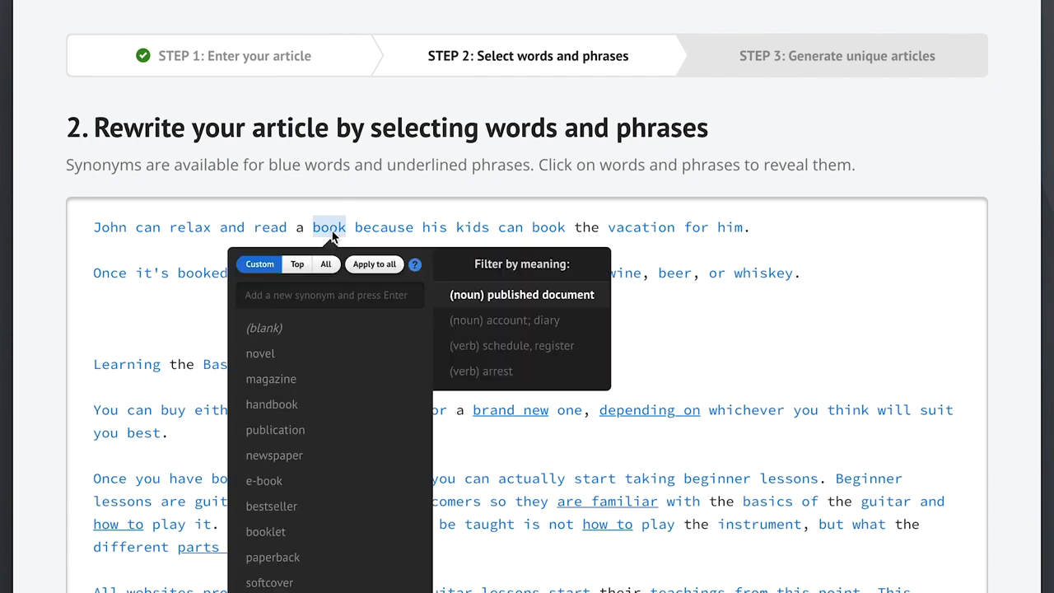
left_click(300, 355)
left_click(194, 326)
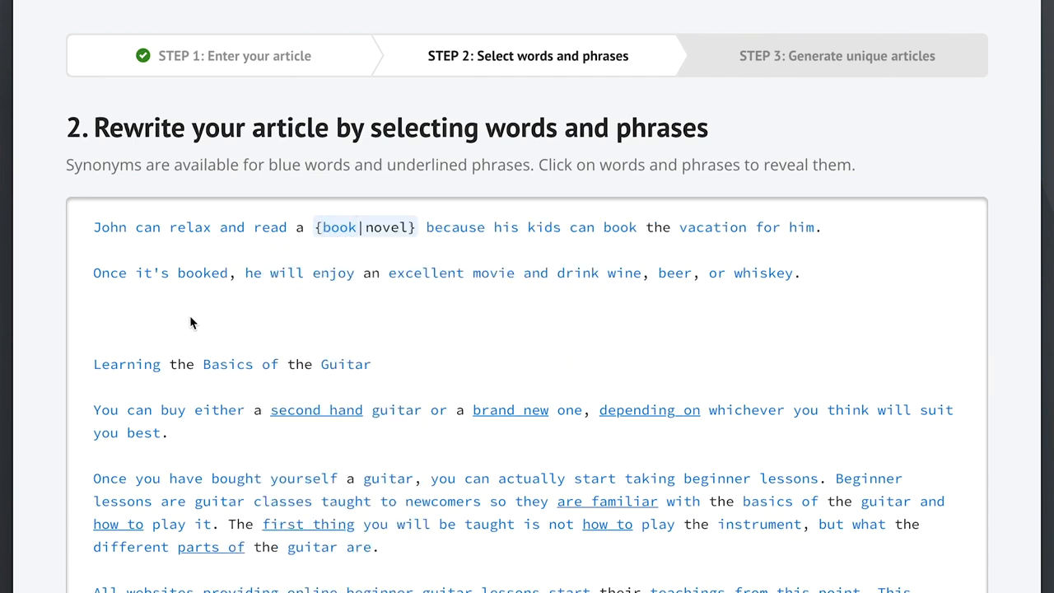
left_click(620, 229)
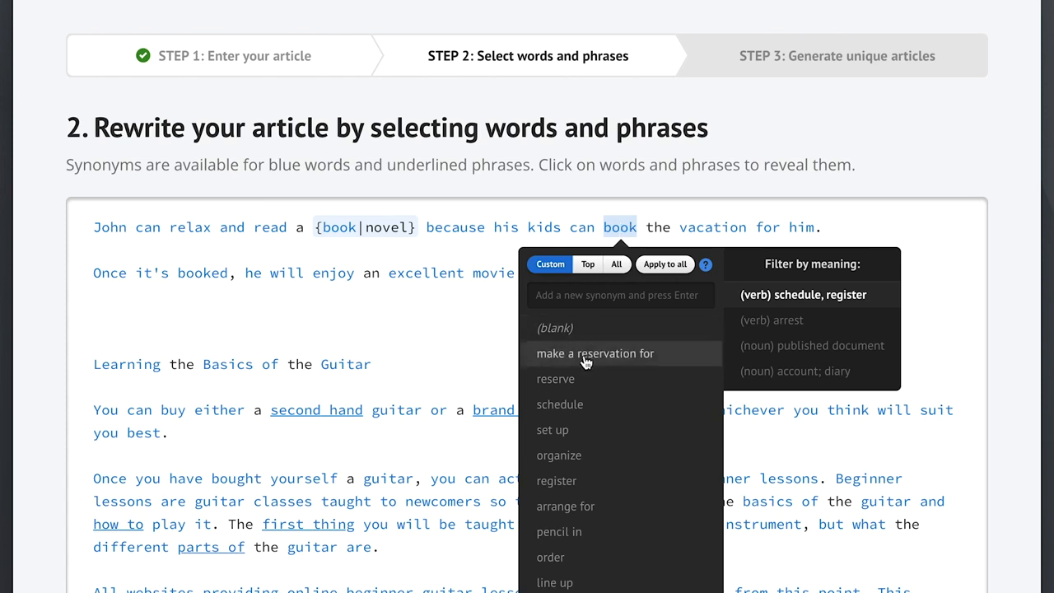
left_click(587, 354)
left_click(455, 323)
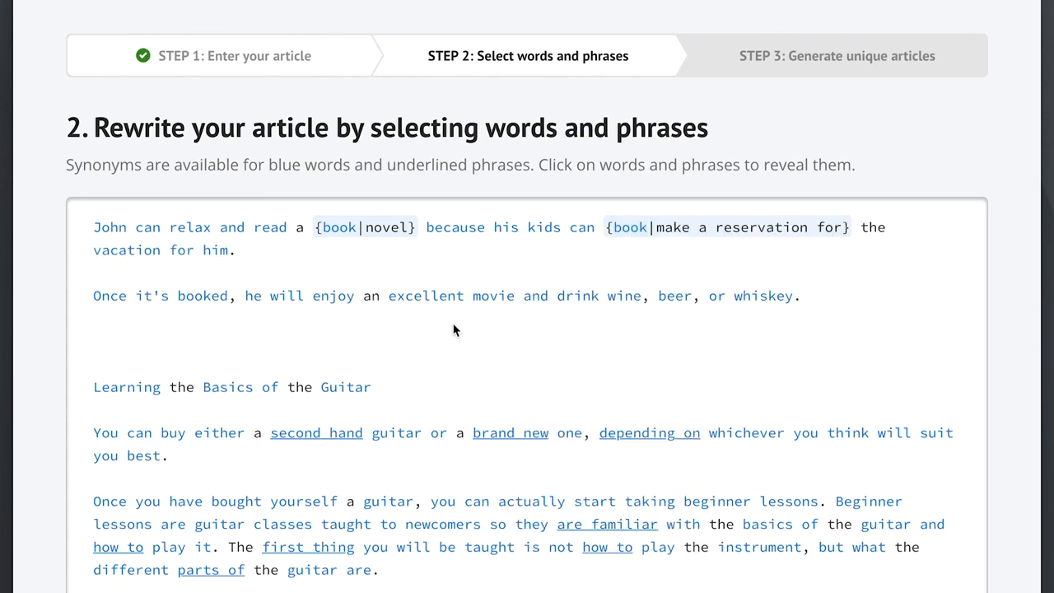
Step: In the first sentence, add the synonym "is able to" to the first "can" and "are able to" to the second
left_click(147, 229)
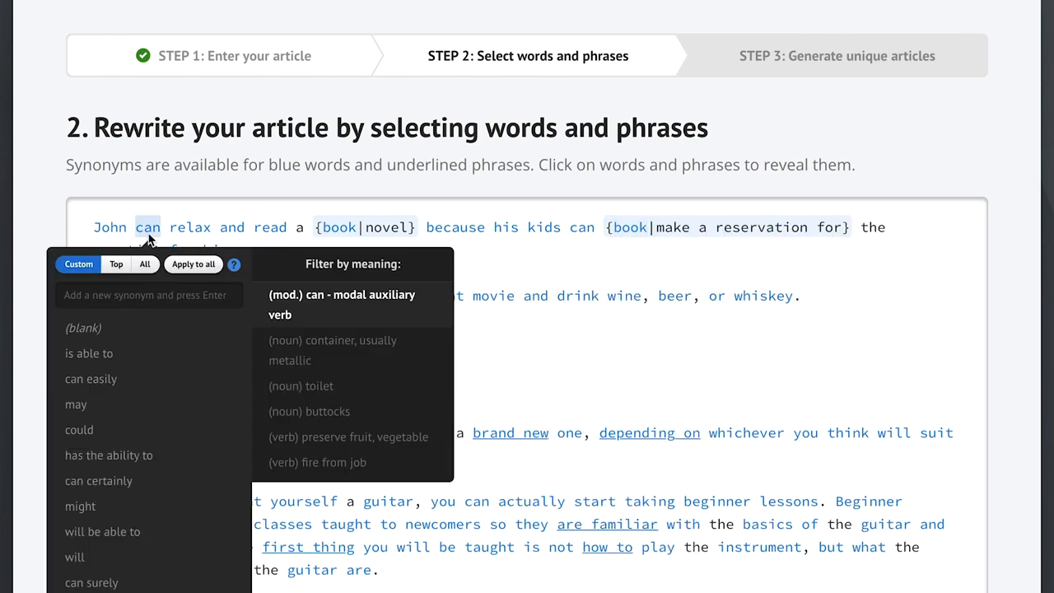
left_click(142, 356)
left_click(506, 354)
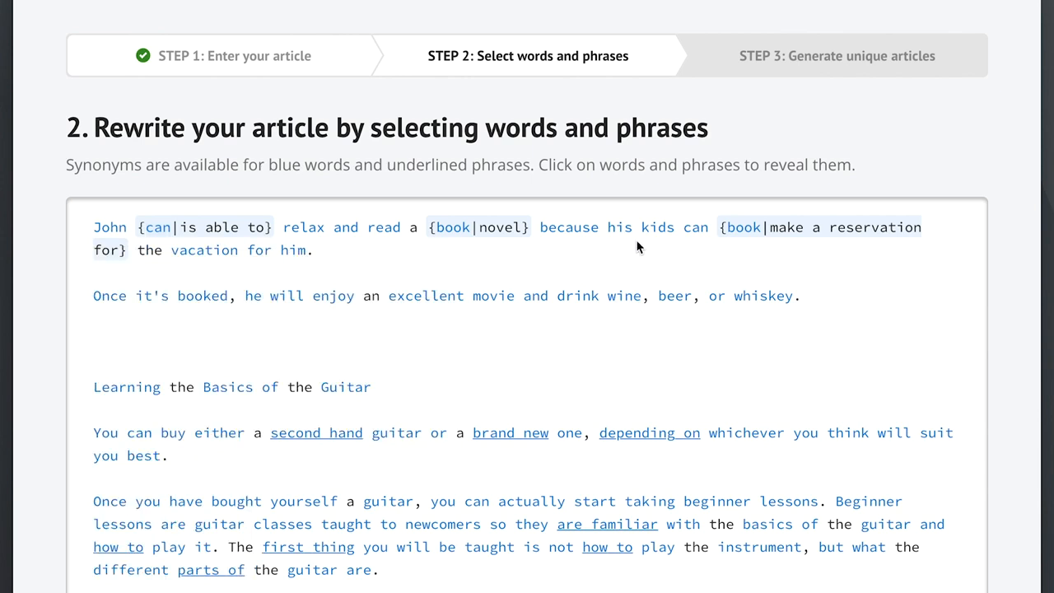
left_click(696, 229)
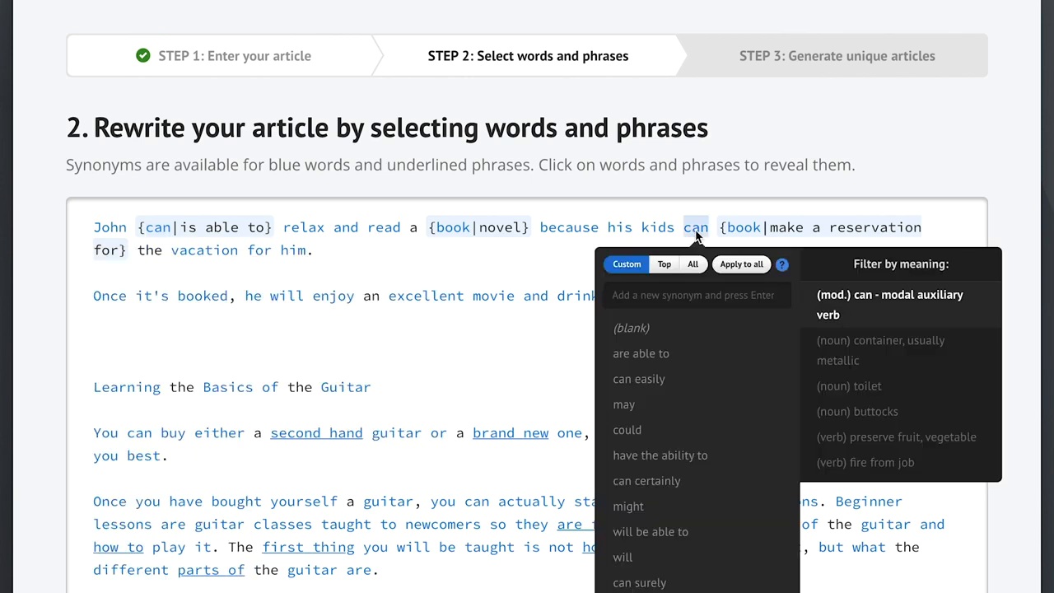
left_click(641, 353)
left_click(504, 362)
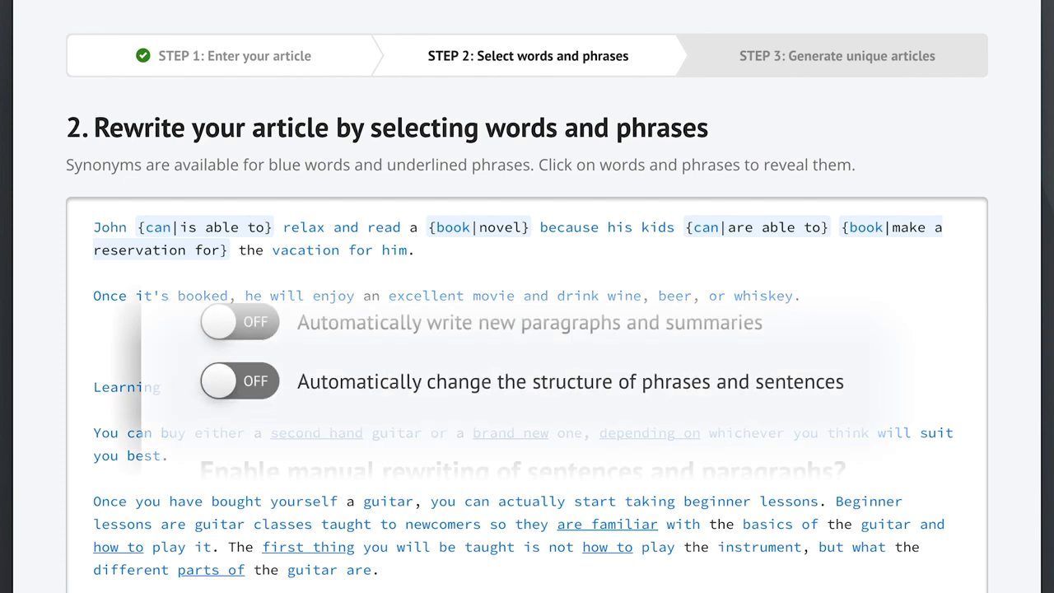
left_click(427, 393)
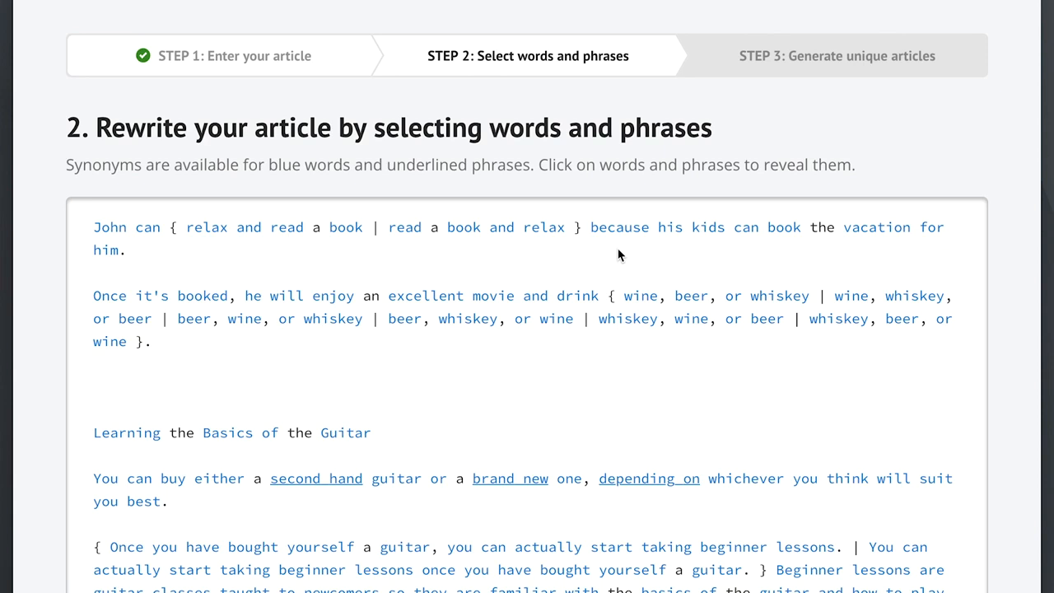
Step: Select the top synonyms plus "sparkling wine" for the word "wine" and apply them to all its other instances
left_click(642, 299)
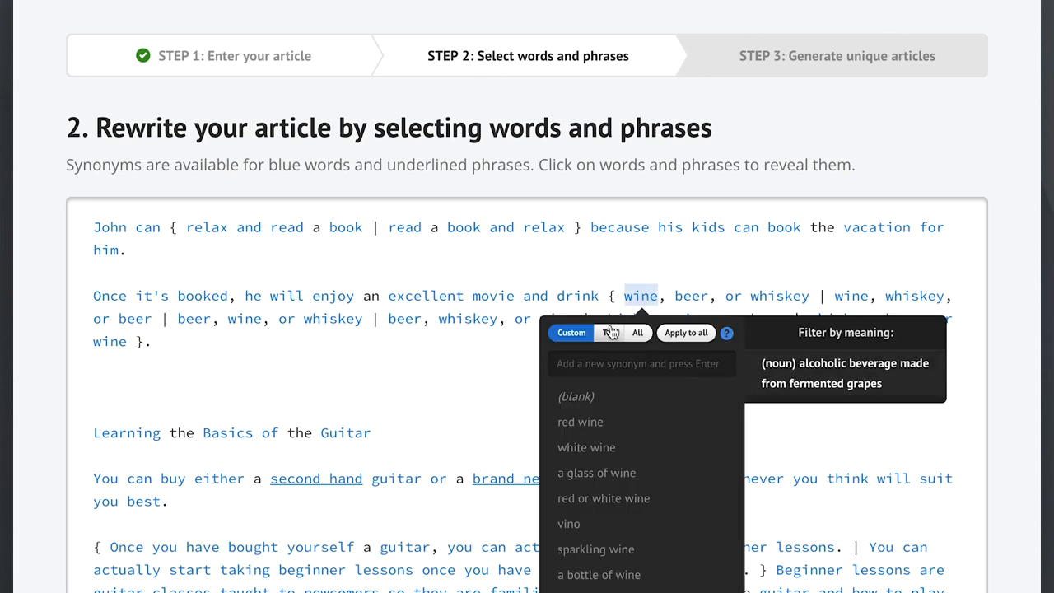
left_click(639, 334)
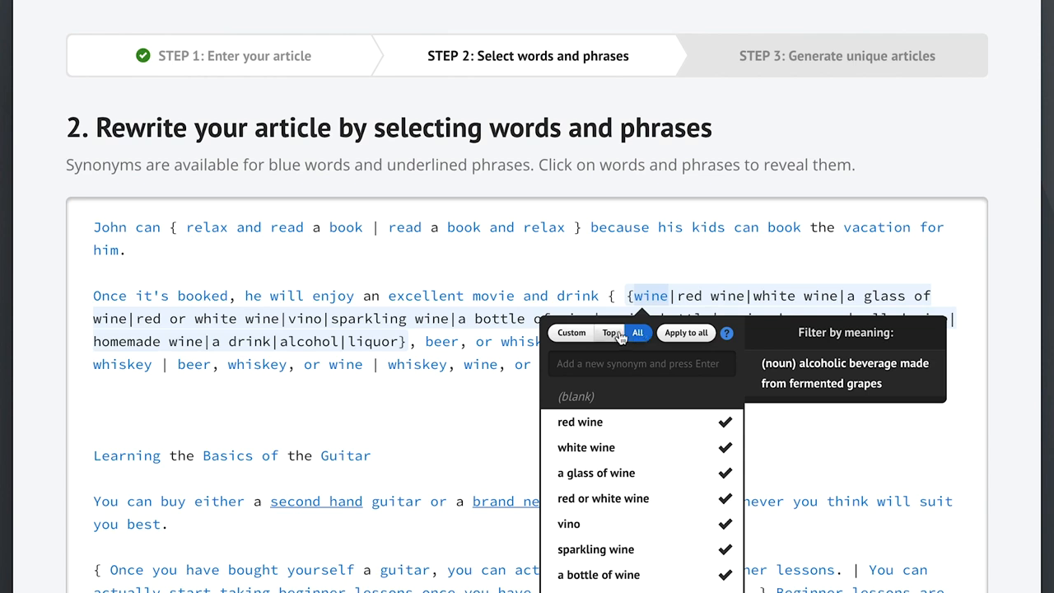
left_click(609, 335)
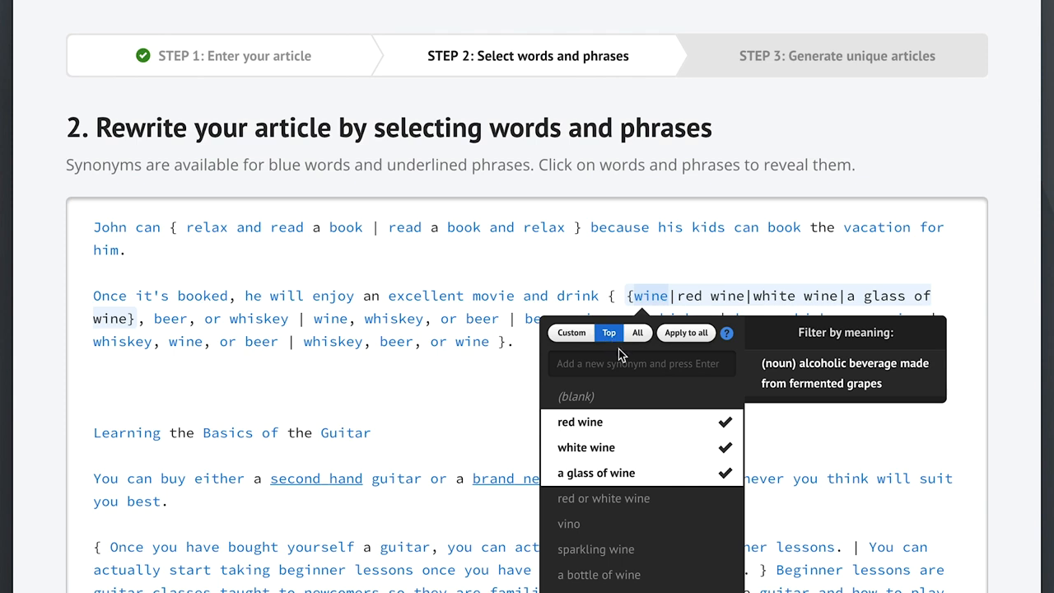
left_click(631, 553)
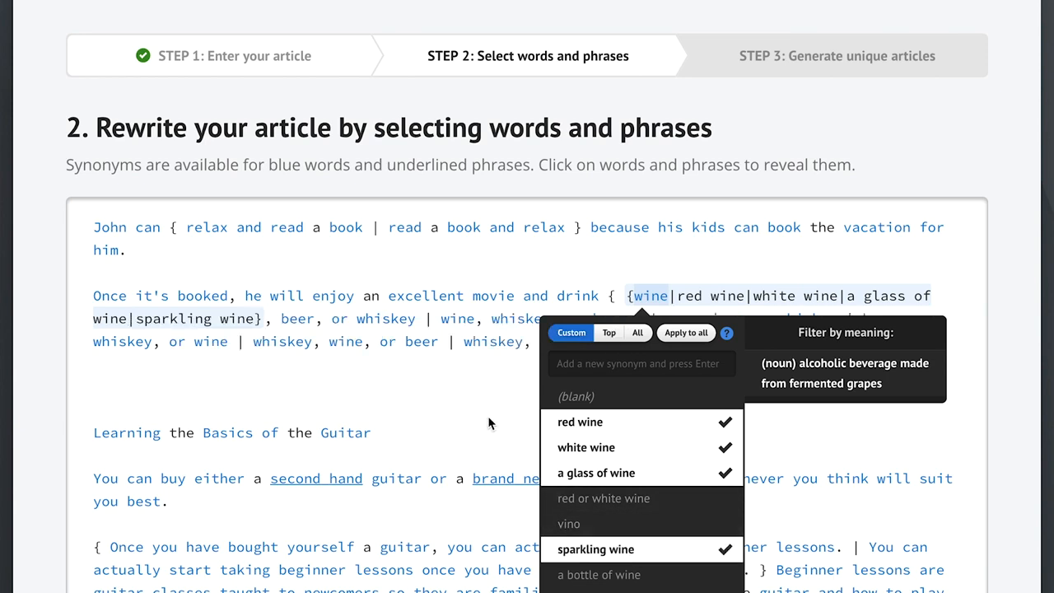
left_click(685, 334)
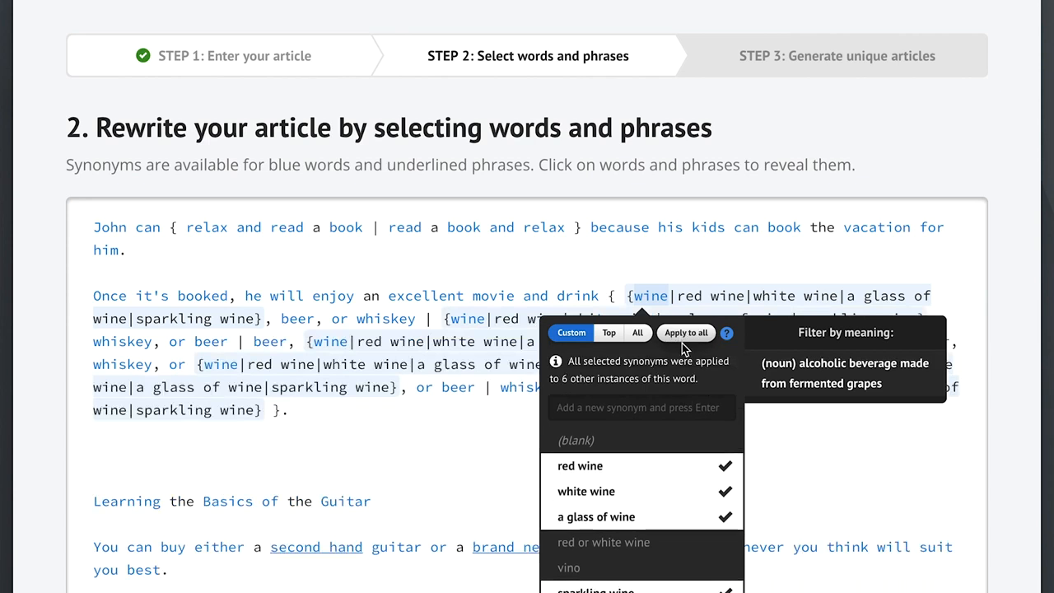
left_click(461, 441)
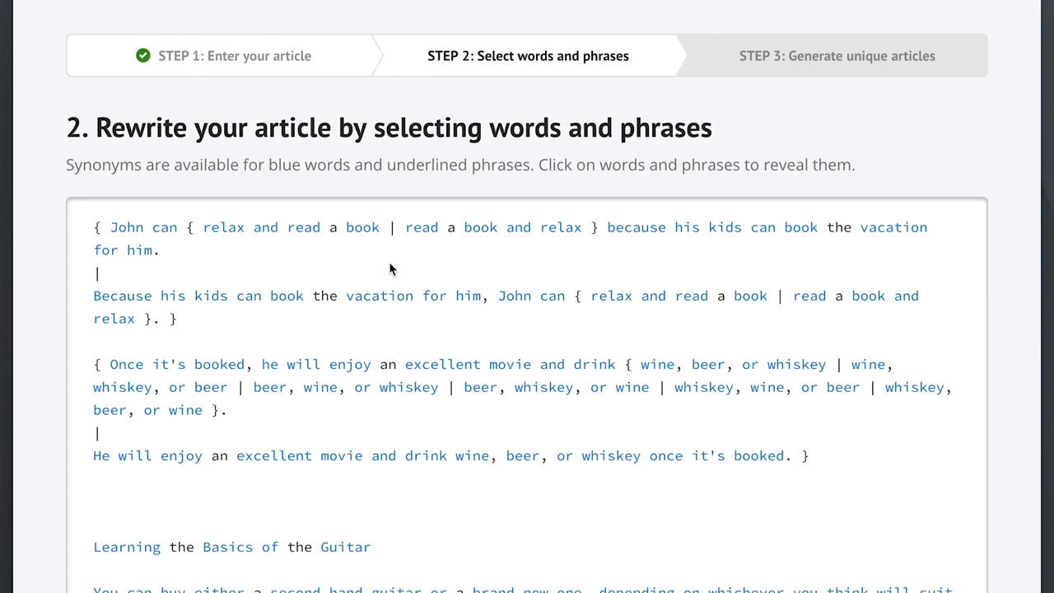
Step: Open the rewrite settings, try the Most unique and Most readable levels, and set the synonym level to Recommended
scroll(954, 489, "down", 15)
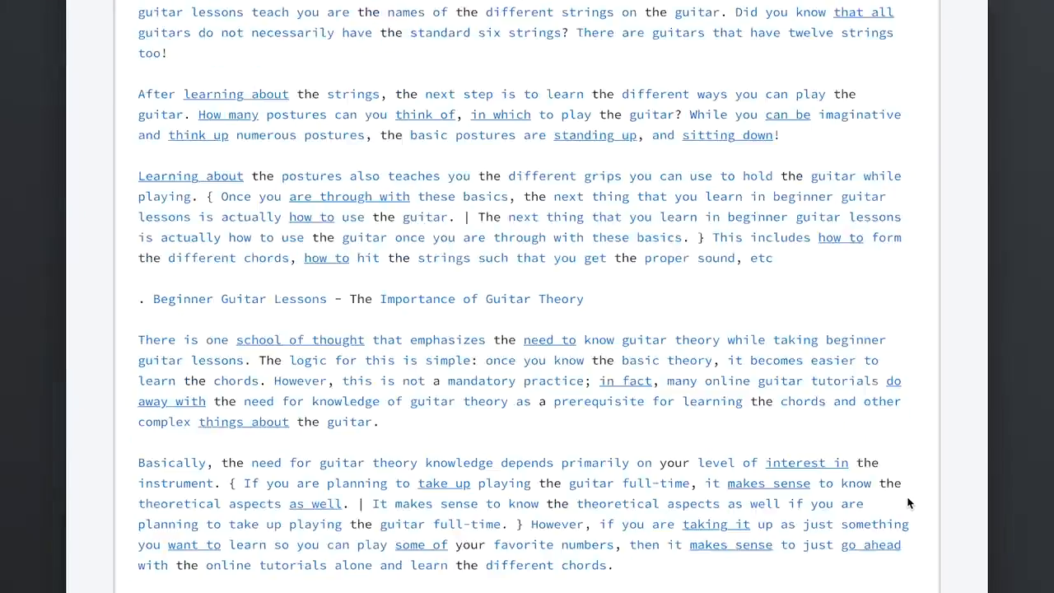
scroll(909, 503, "down", 3)
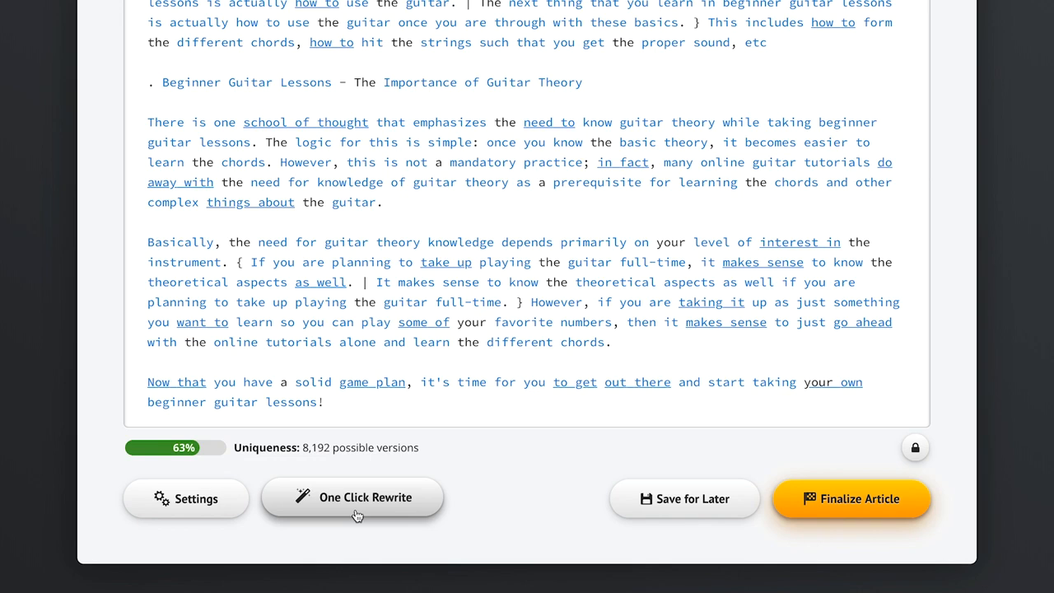
left_click(205, 506)
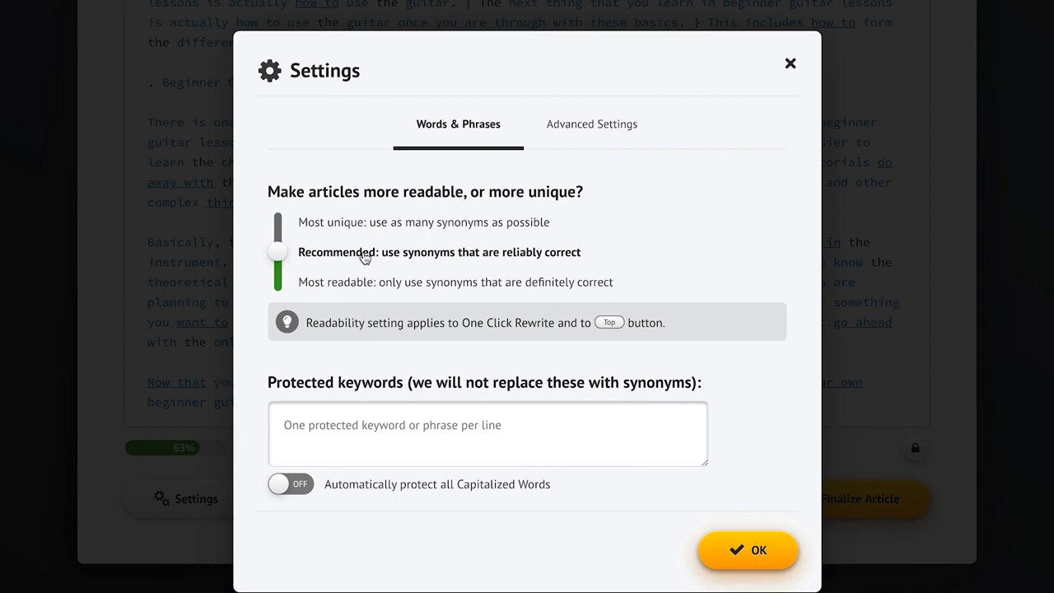
left_click(328, 224)
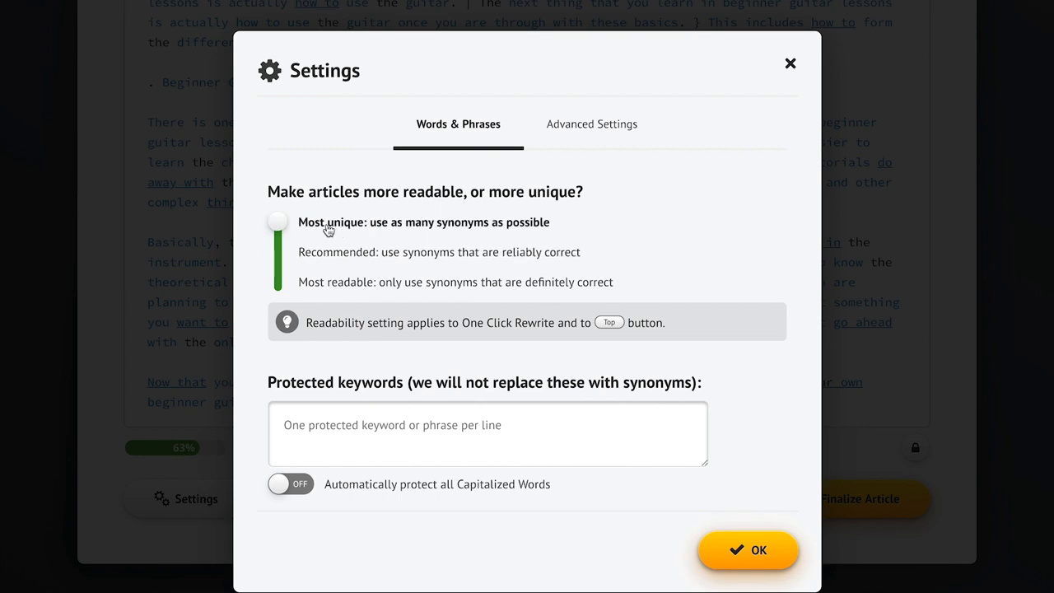
left_click(339, 287)
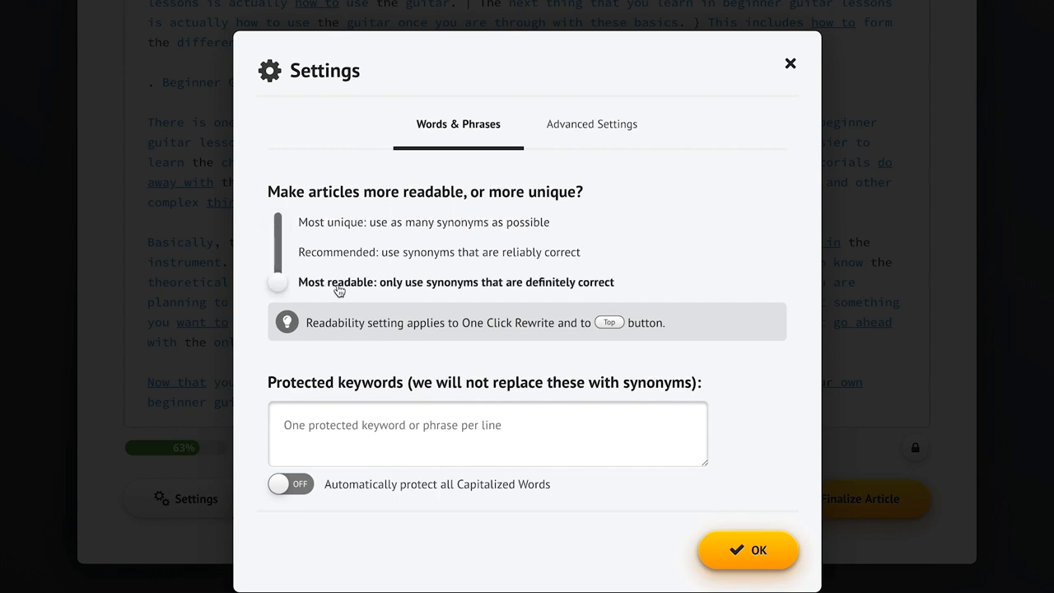
left_click(420, 258)
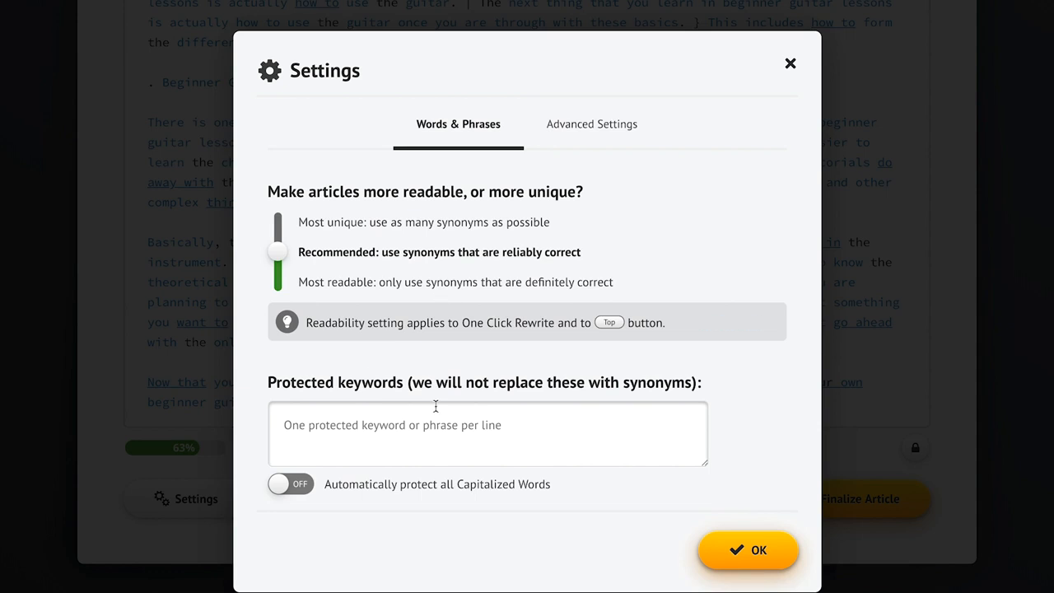
Step: Protect the keyword "Big Burgers" and turn on automatic protection of all capitalized words, then save the settings
left_click(320, 428)
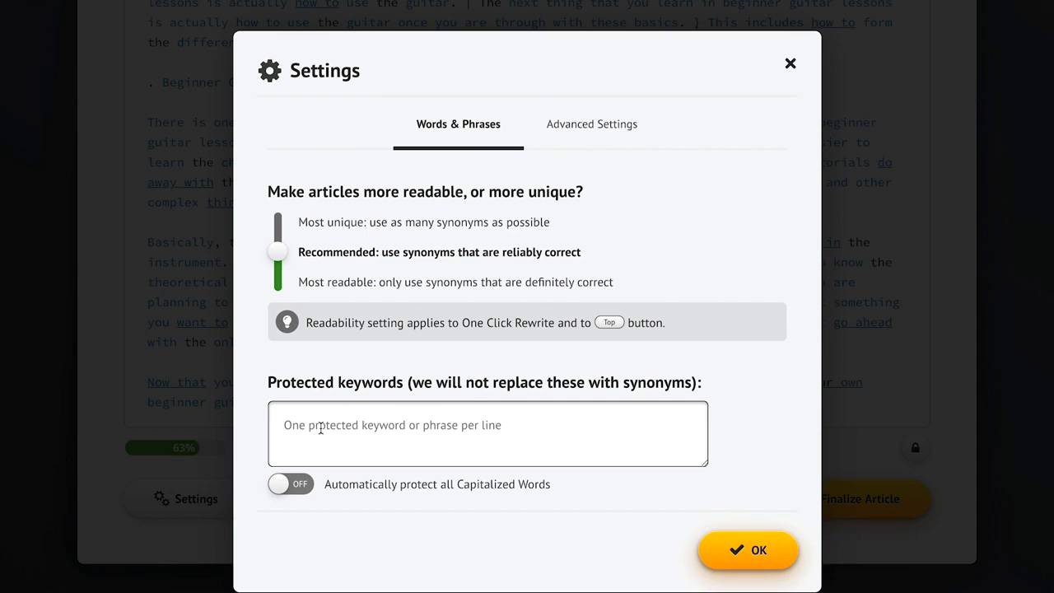
type("Big Burgers")
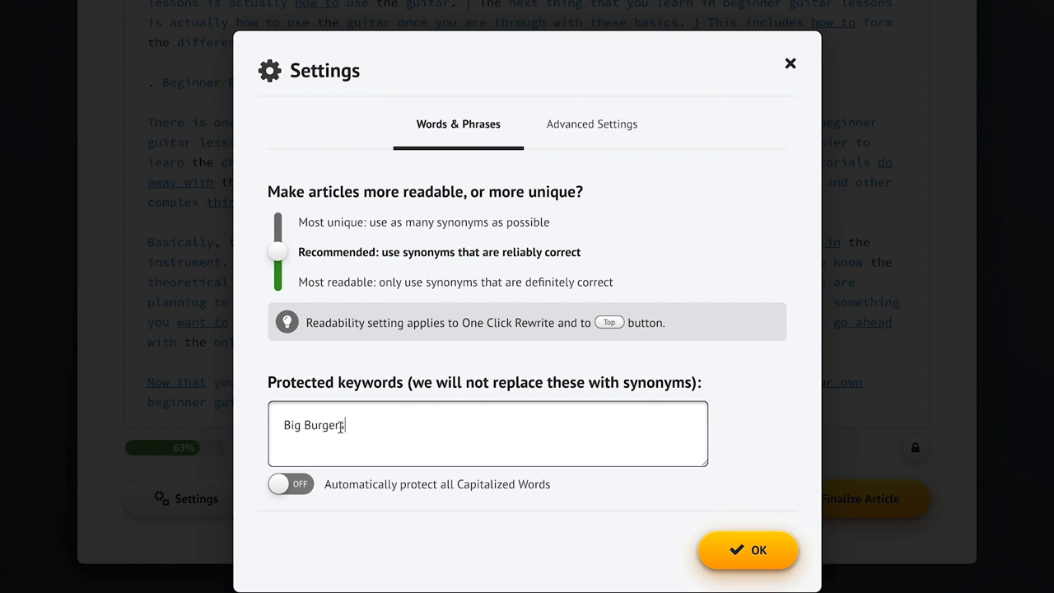
left_click(748, 412)
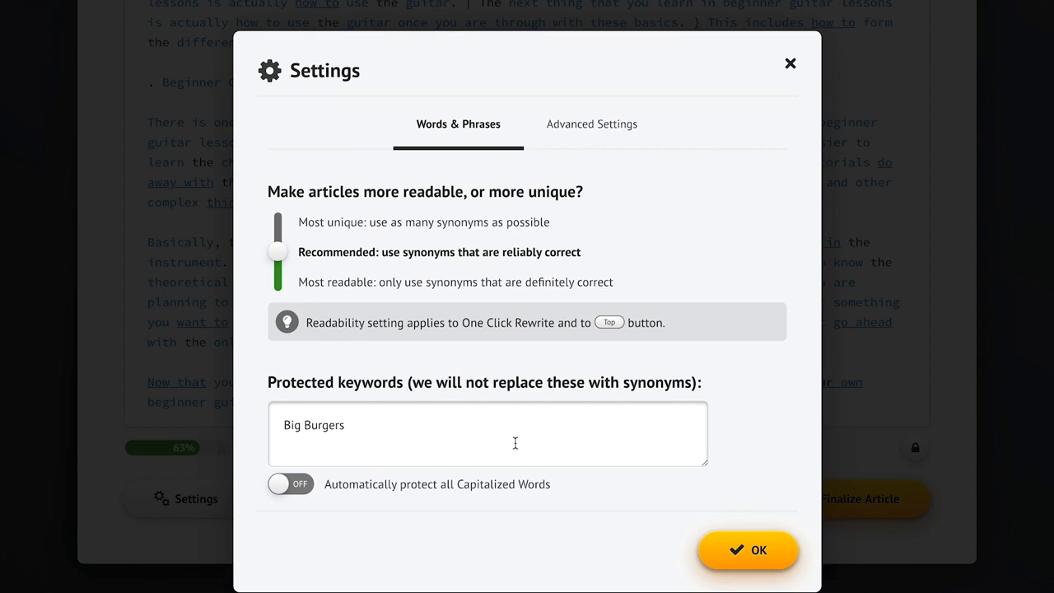
left_click(288, 491)
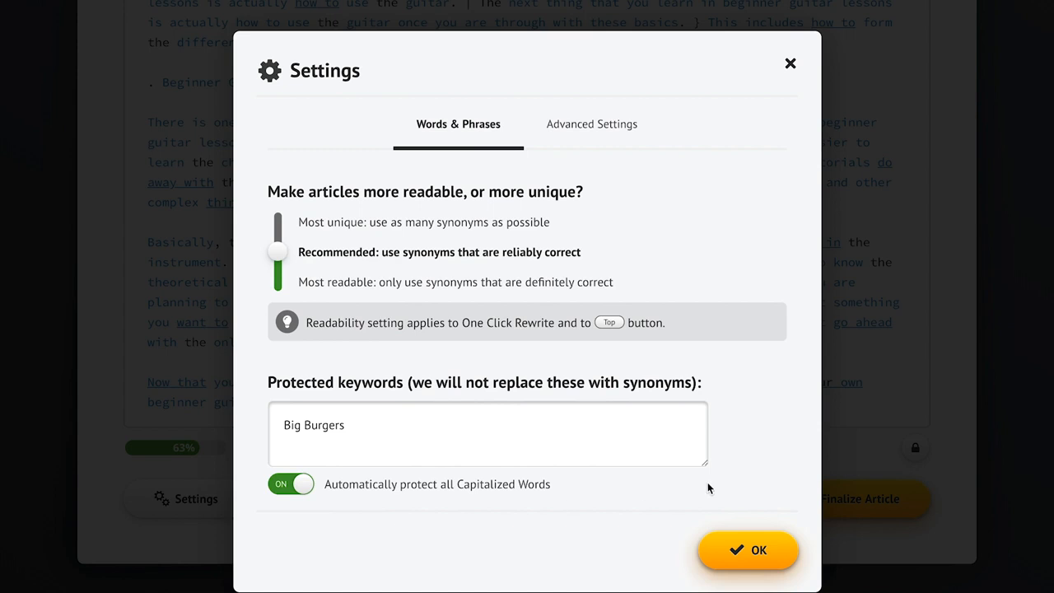
left_click(753, 549)
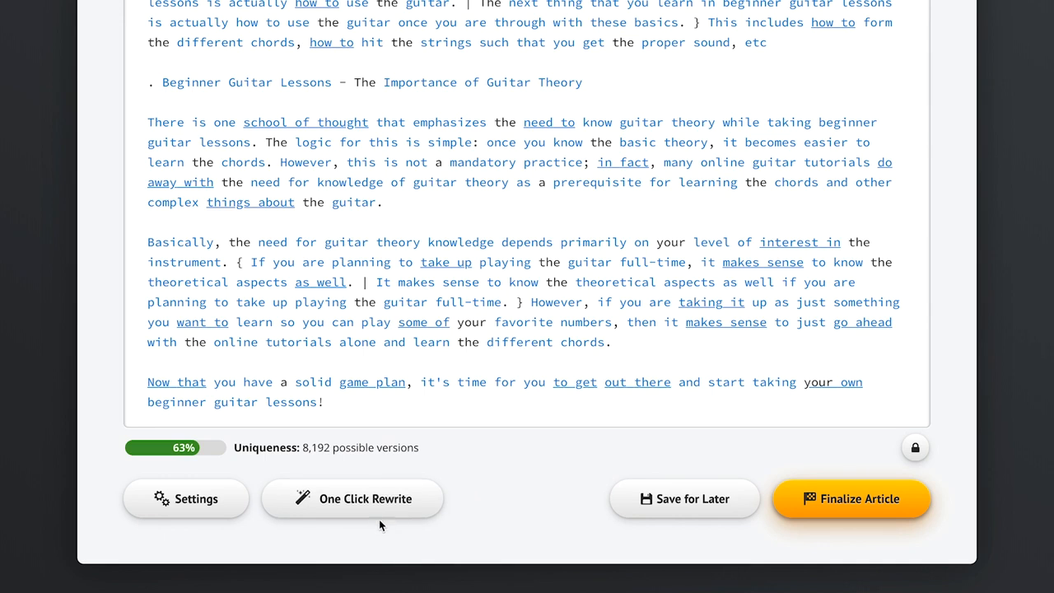
Step: Run One Click Rewrite on the whole article and finalize it
left_click(348, 504)
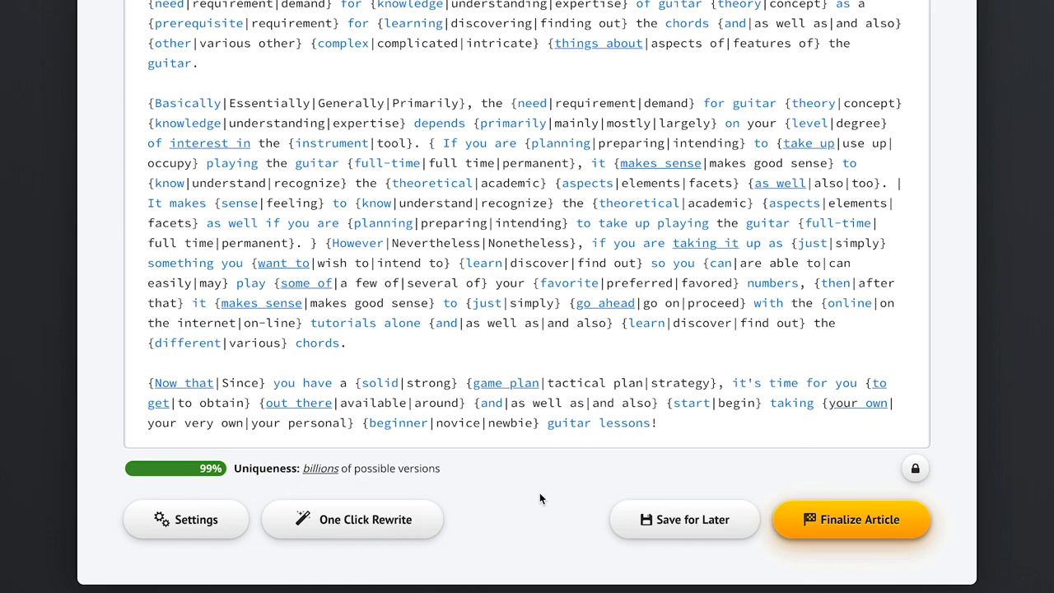
left_click(853, 531)
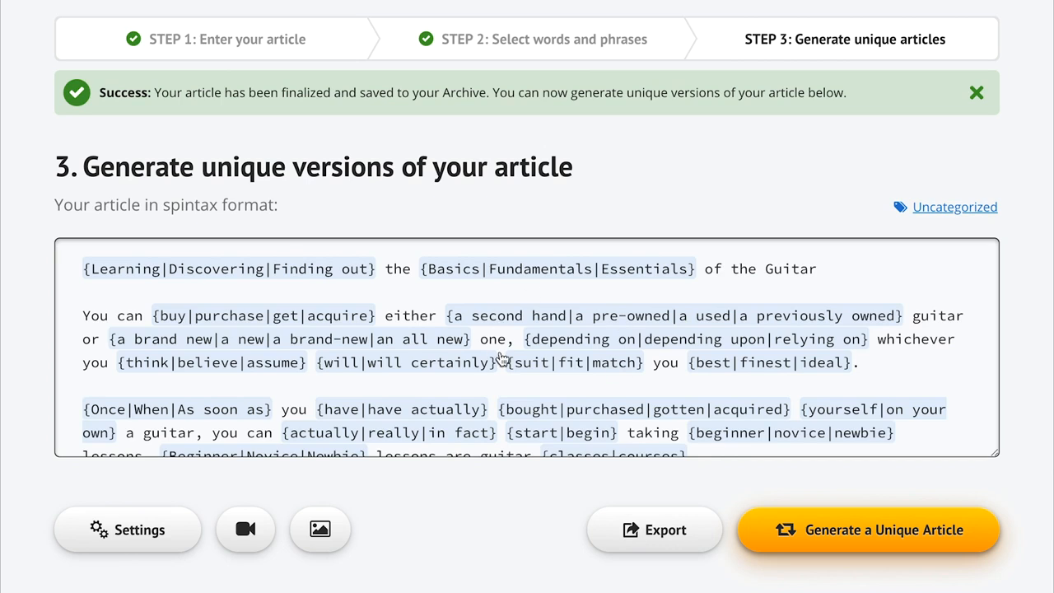
double_click(196, 206)
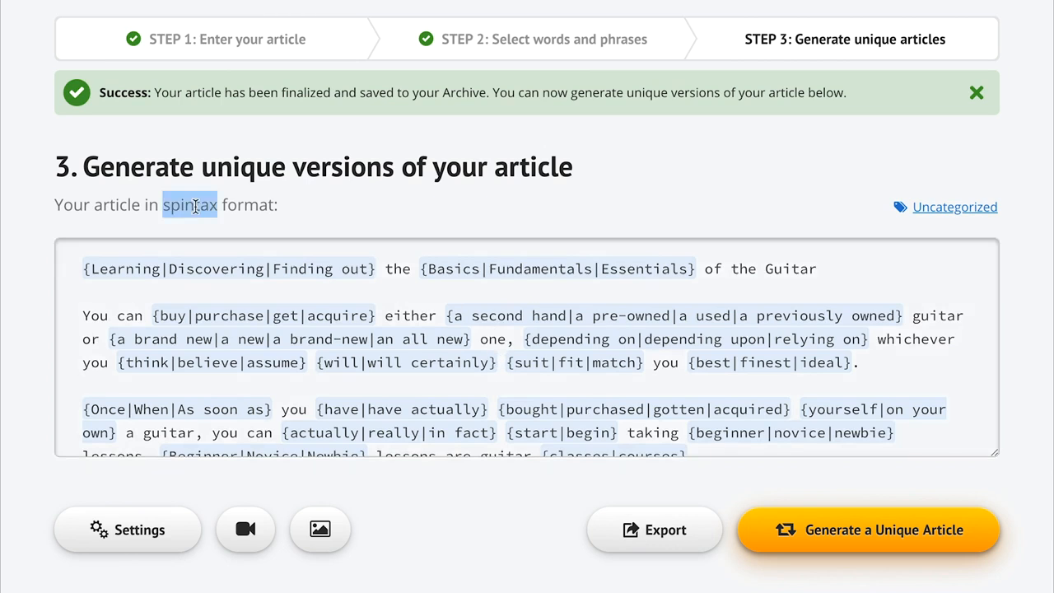
left_click(333, 207)
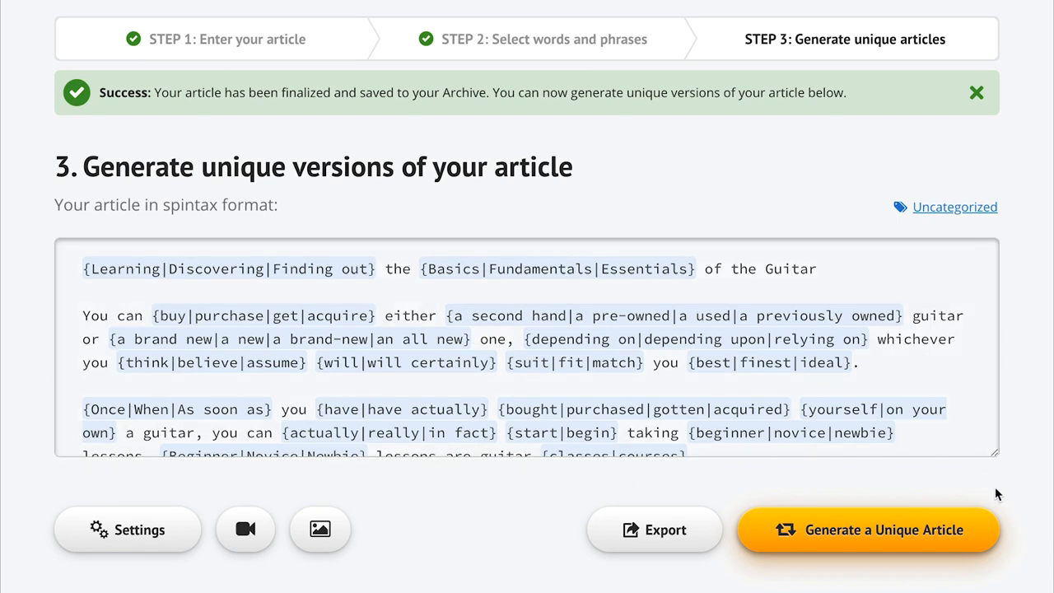
Step: Fetch videos to insert into the article using the search term "guitar lessons"
scroll(437, 563, "down", 3)
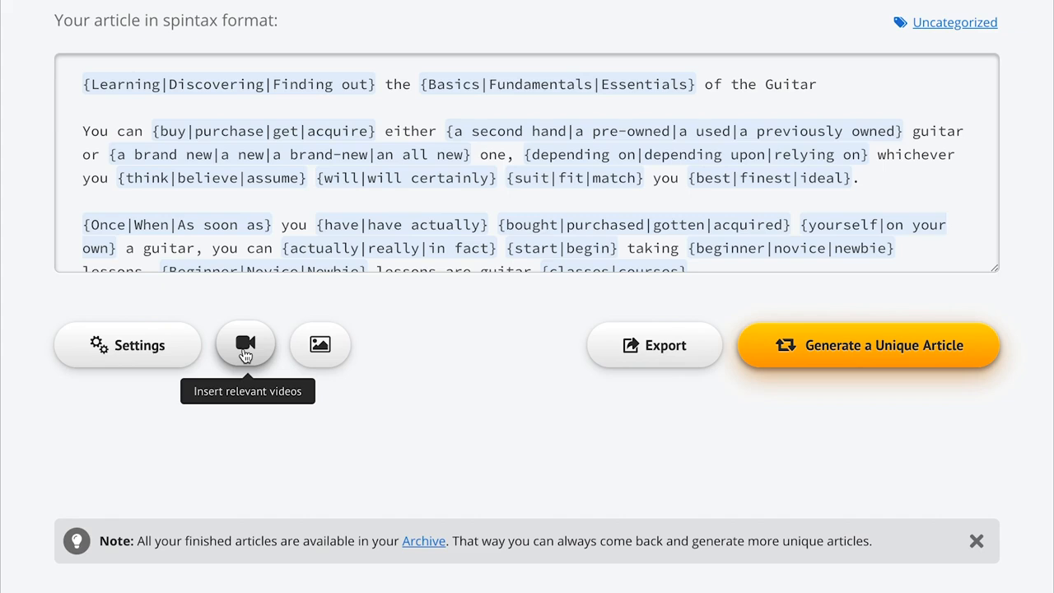
left_click(245, 350)
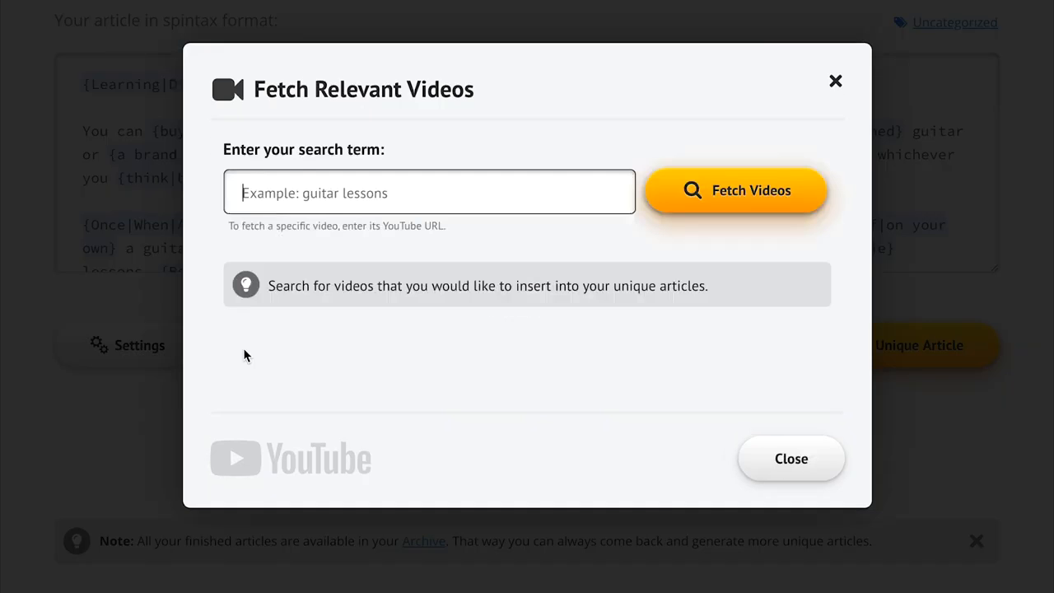
type("guitar lessons")
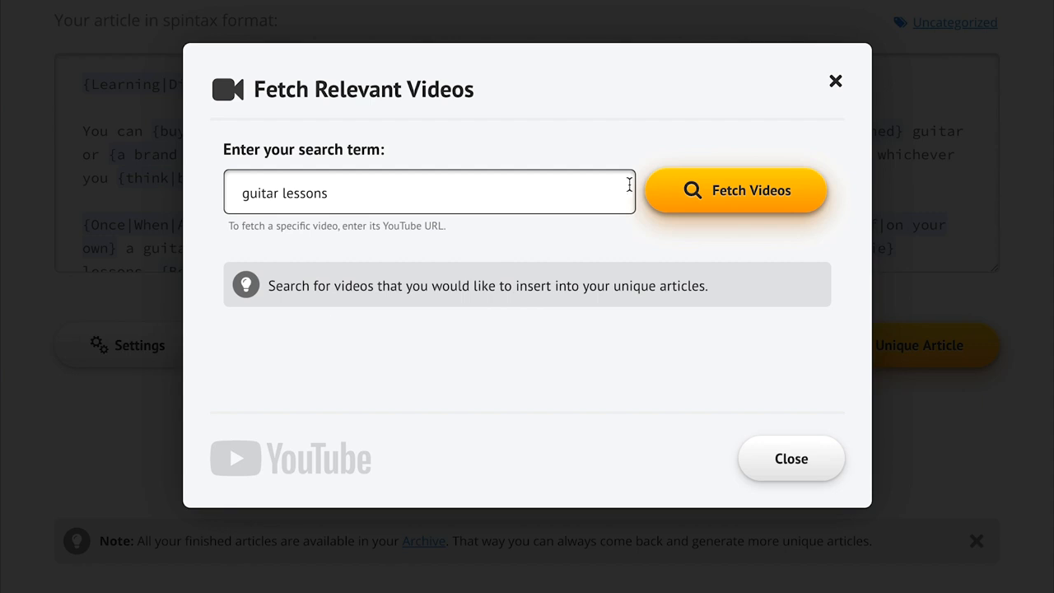
left_click(722, 205)
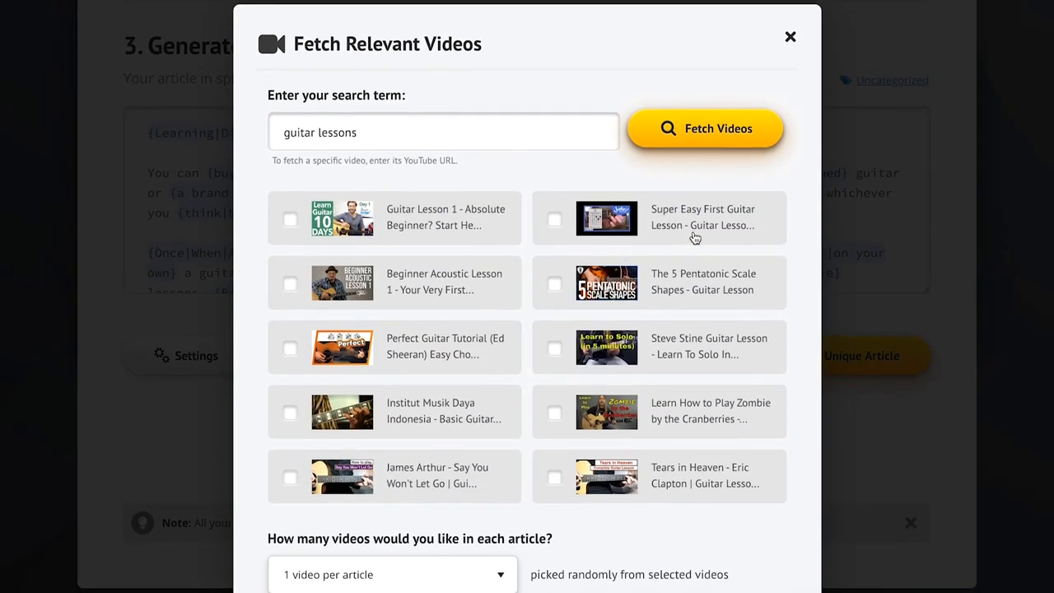
Step: Use the Guitar Lesson 1, Beginner Acoustic Lesson 1, Zombie and Tears in Heaven videos, with two videos per article
left_click(463, 237)
left_click(474, 281)
left_click(633, 412)
left_click(663, 483)
scroll(728, 552, "down", 3)
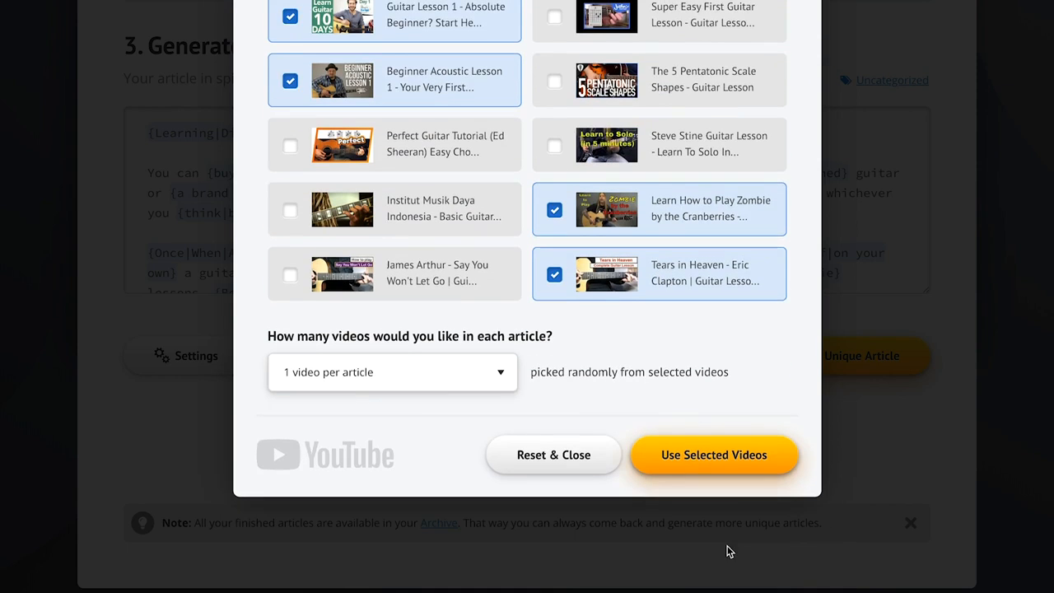
left_click(408, 372)
left_click(416, 387)
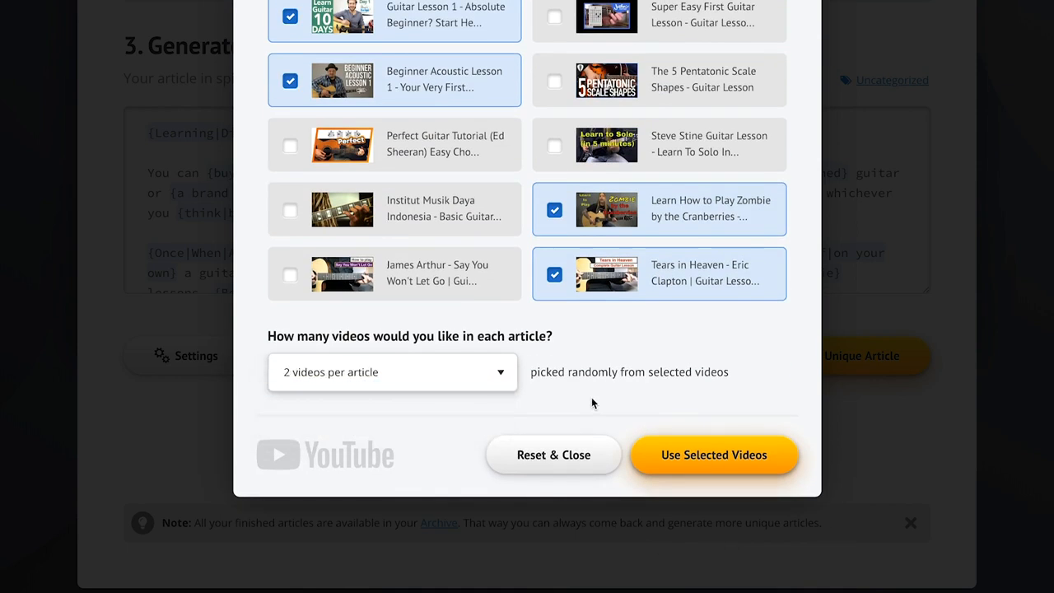
left_click(729, 467)
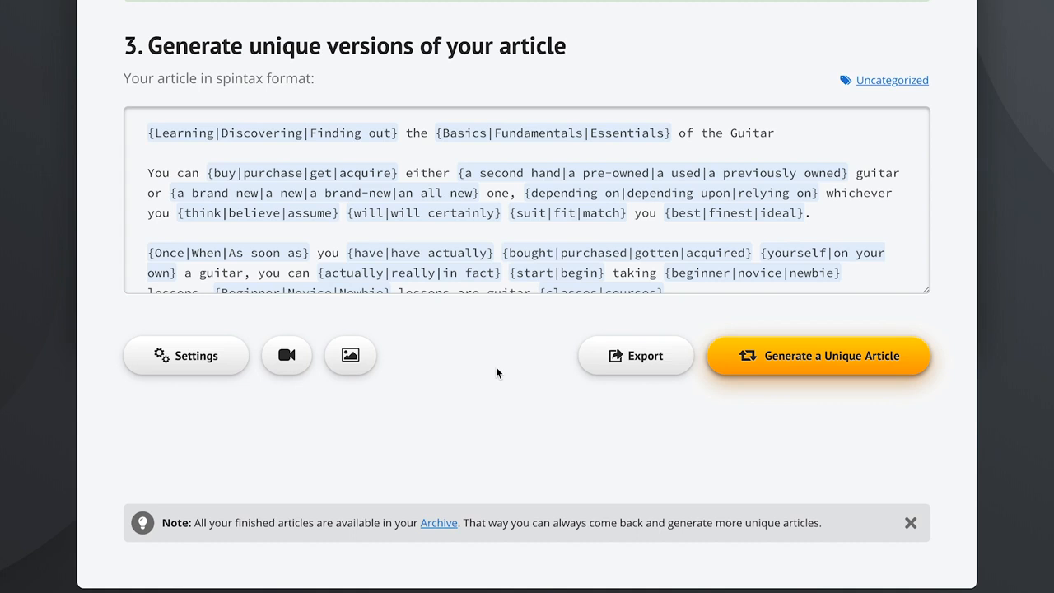
Step: Generate a unique article, then preview its text and embedded videos and compare it with the original article
left_click(839, 358)
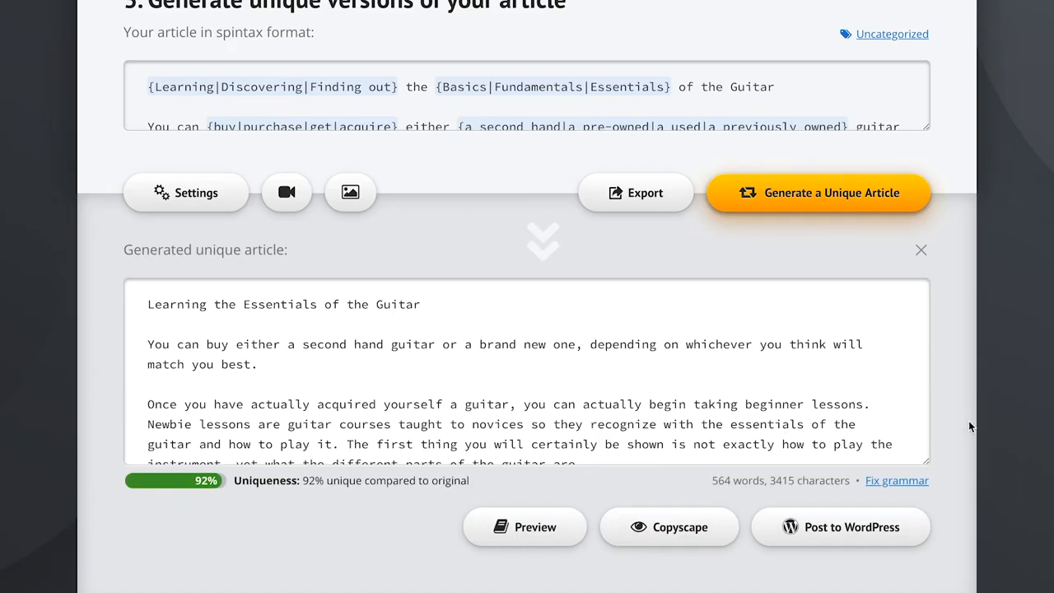
scroll(970, 427, "down", 2)
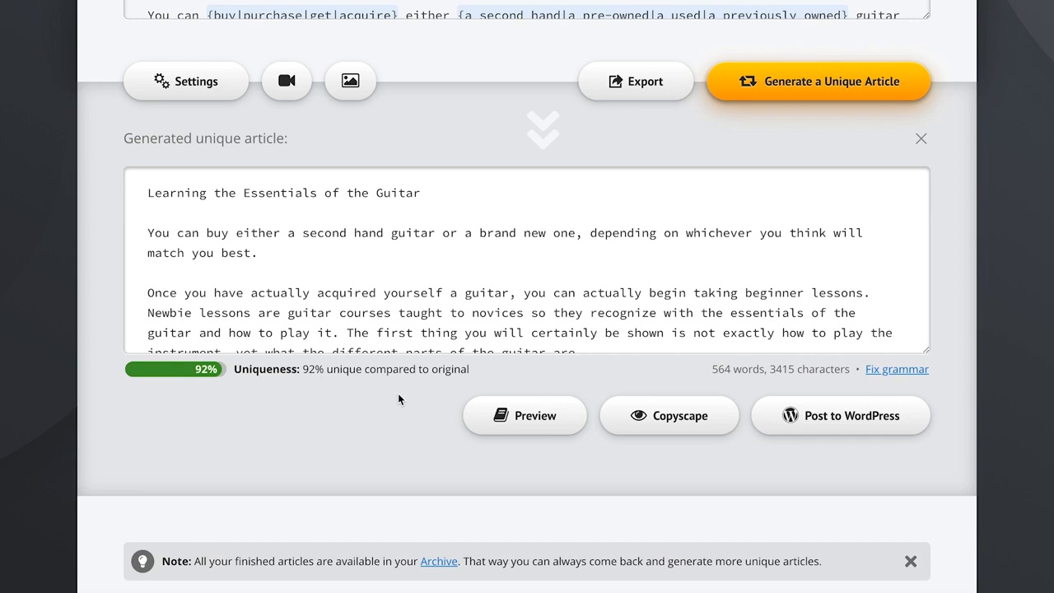
left_click(525, 413)
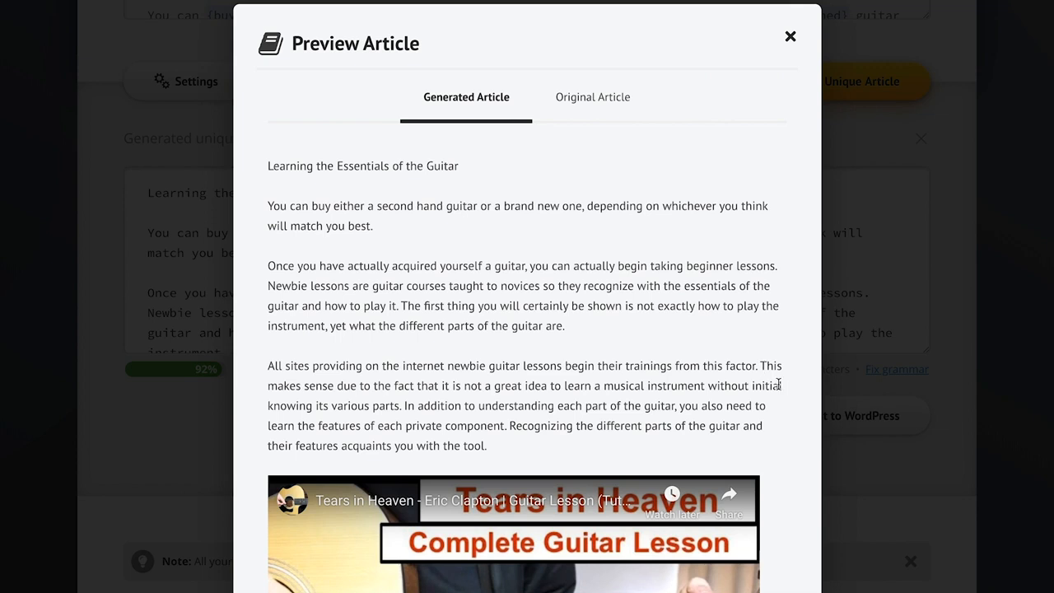
scroll(787, 399, "down", 7)
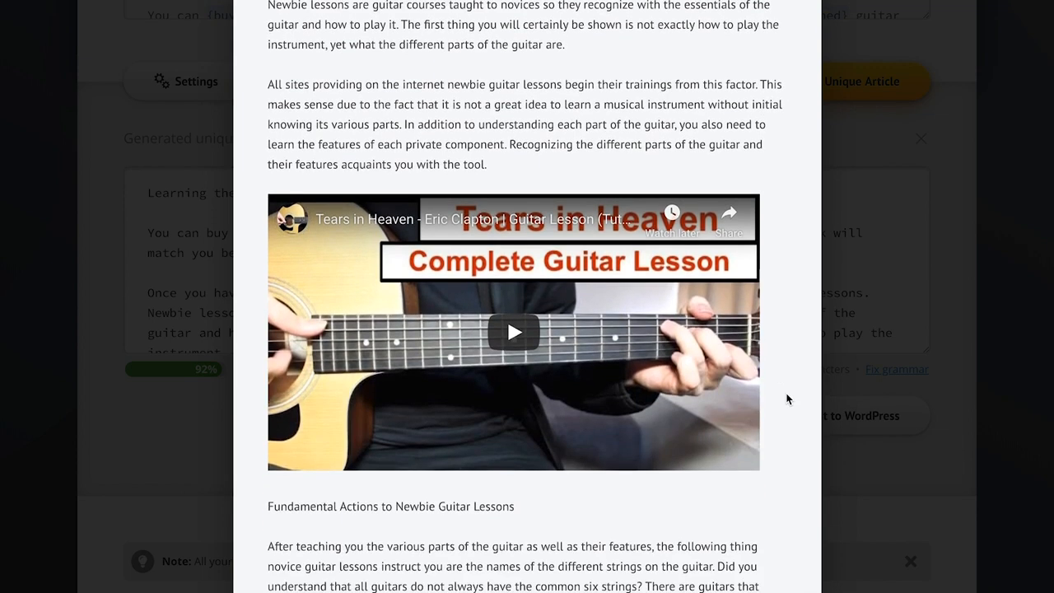
scroll(787, 399, "down", 4)
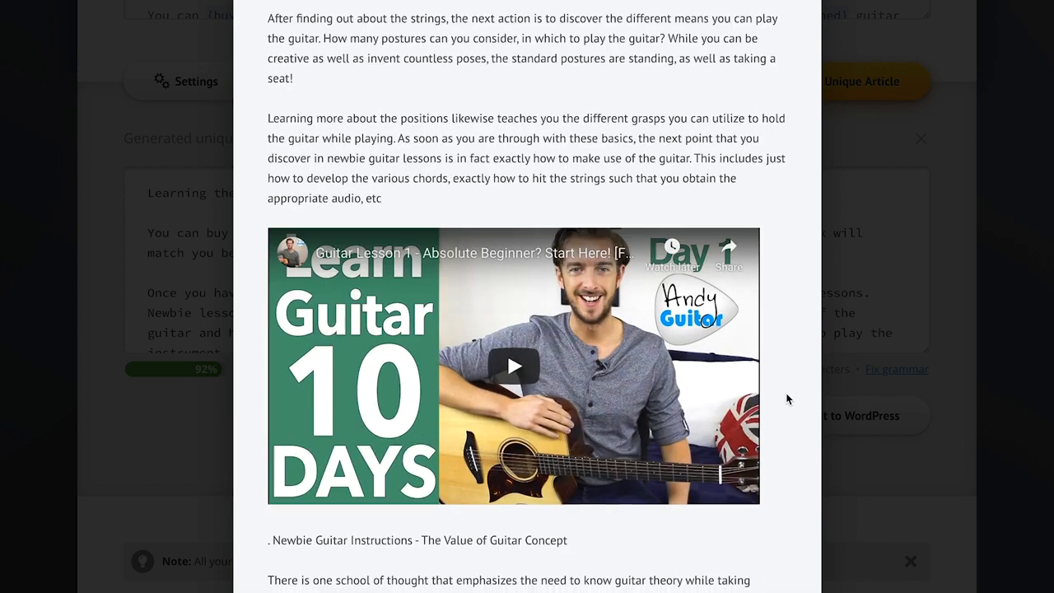
scroll(789, 274, "up", 11)
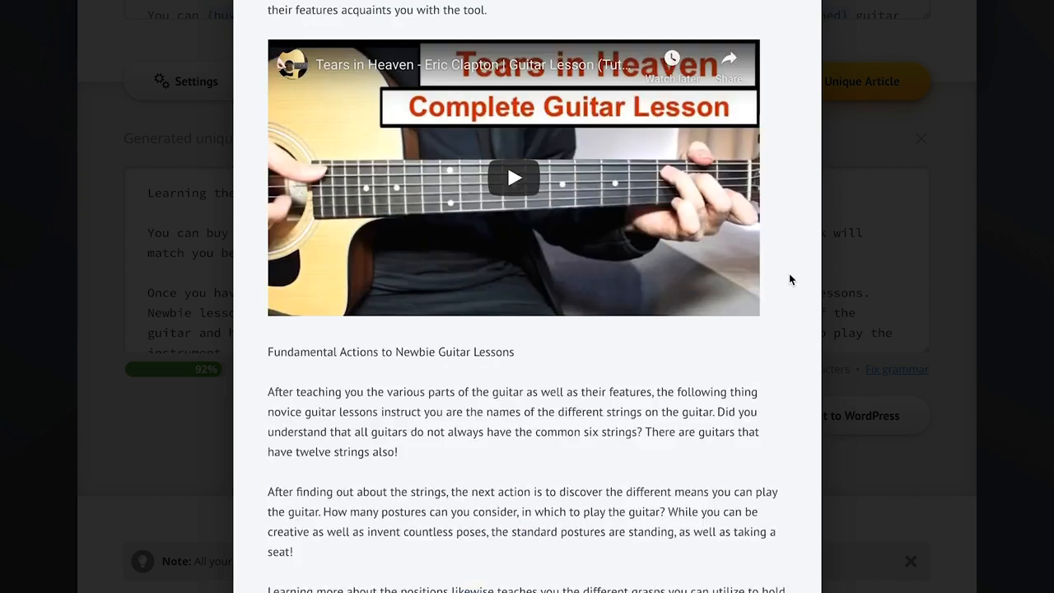
left_click(594, 103)
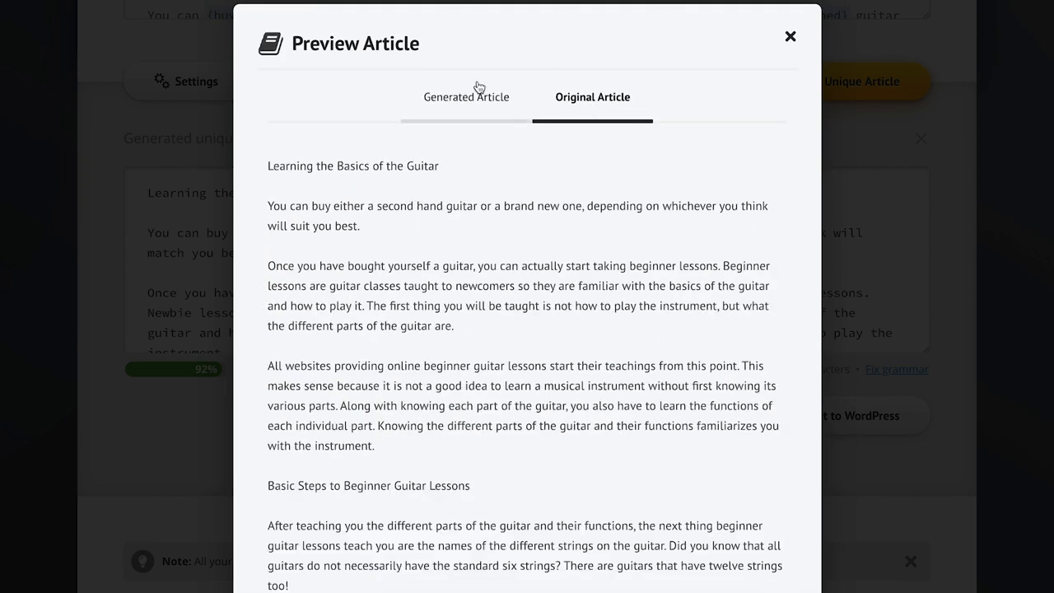
left_click(459, 100)
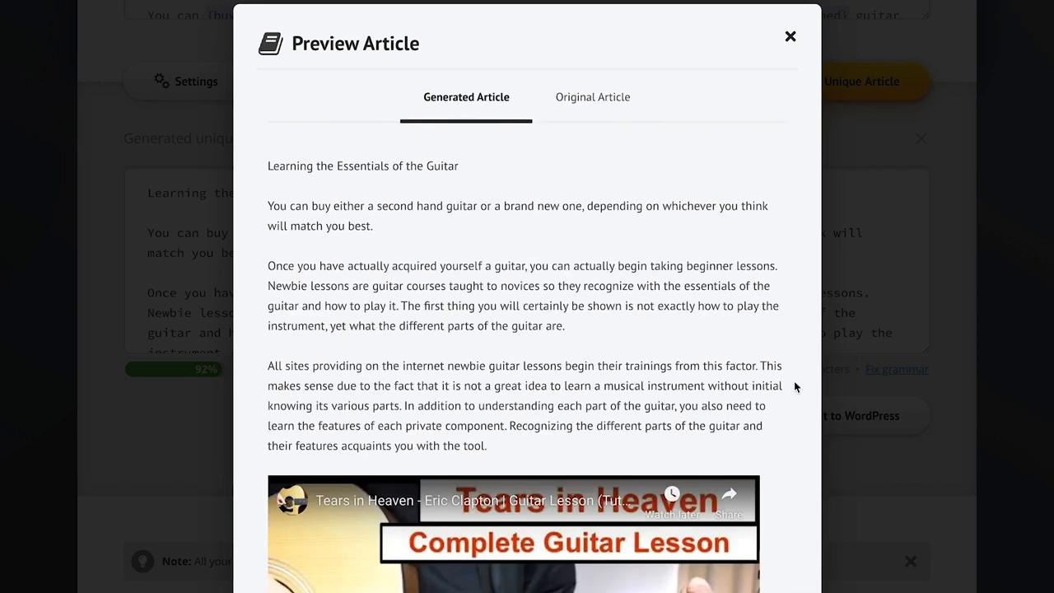
left_click(869, 489)
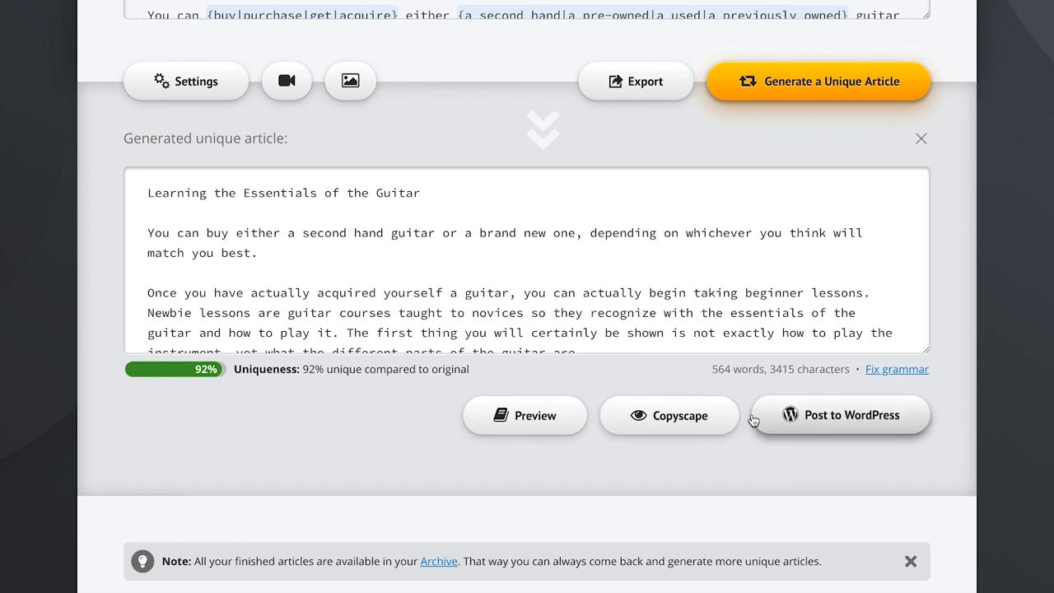
Step: Publish the generated article right away as an uncategorized post on the connected WordPress website, and go to that website
left_click(908, 420)
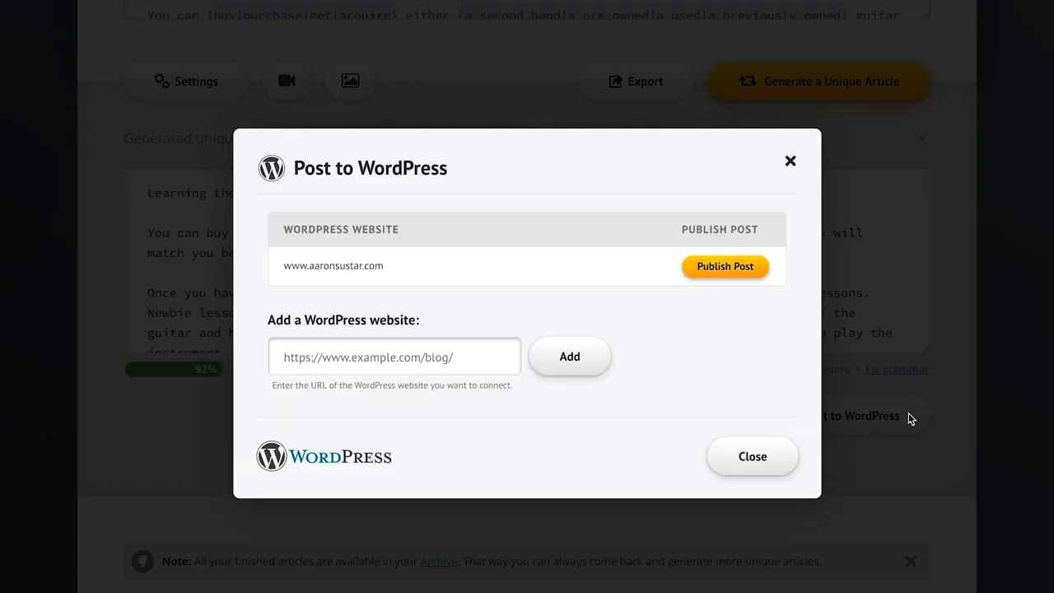
mouse_move(517, 273)
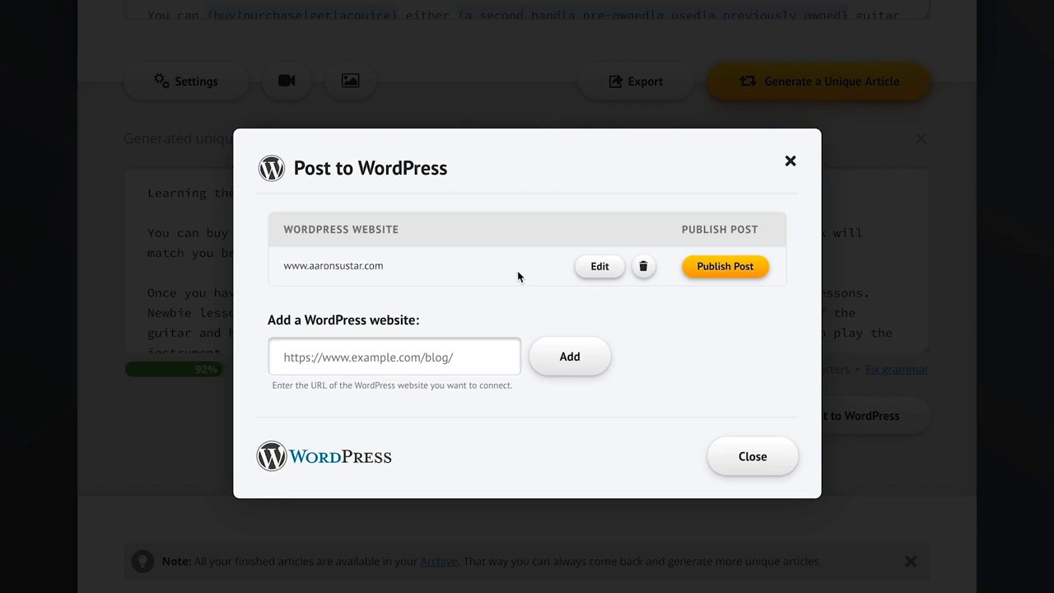
left_click(743, 267)
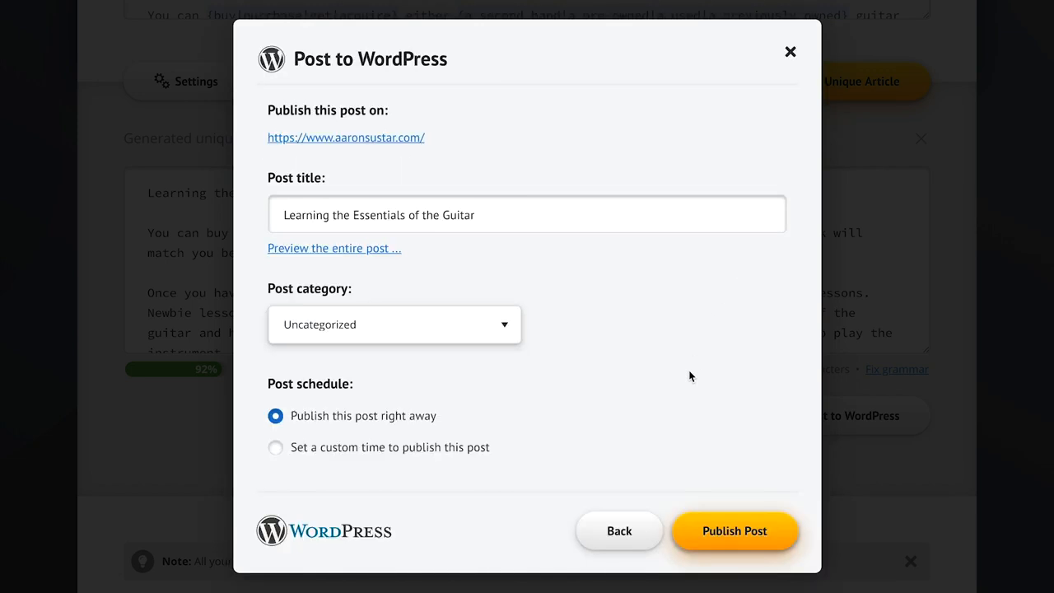
left_click(736, 529)
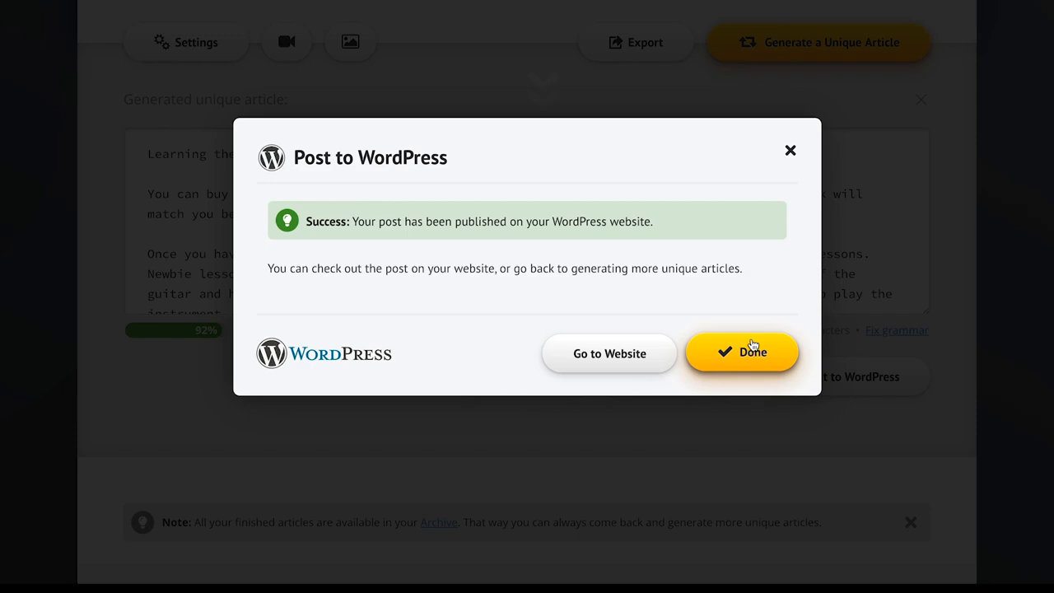
left_click(627, 358)
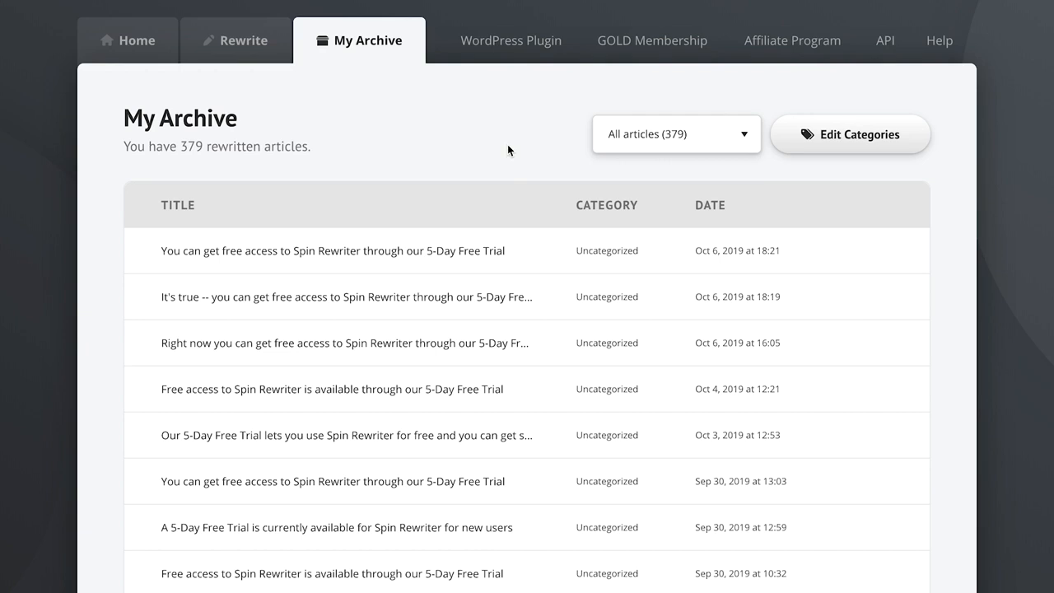
Step: View the archive's category filter options, keep all articles shown and select every listed article
left_click(666, 140)
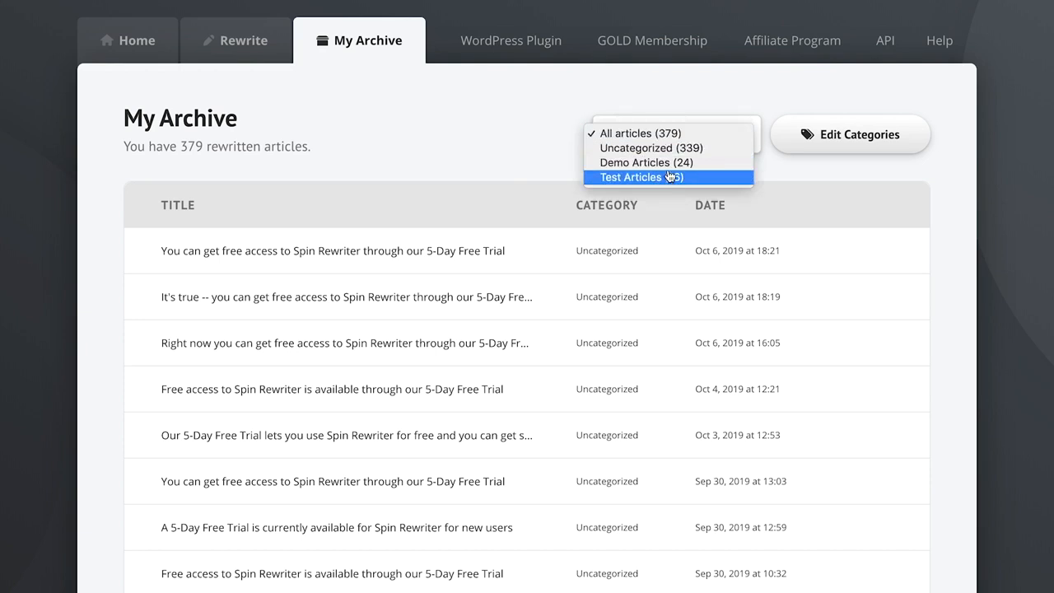
left_click(494, 144)
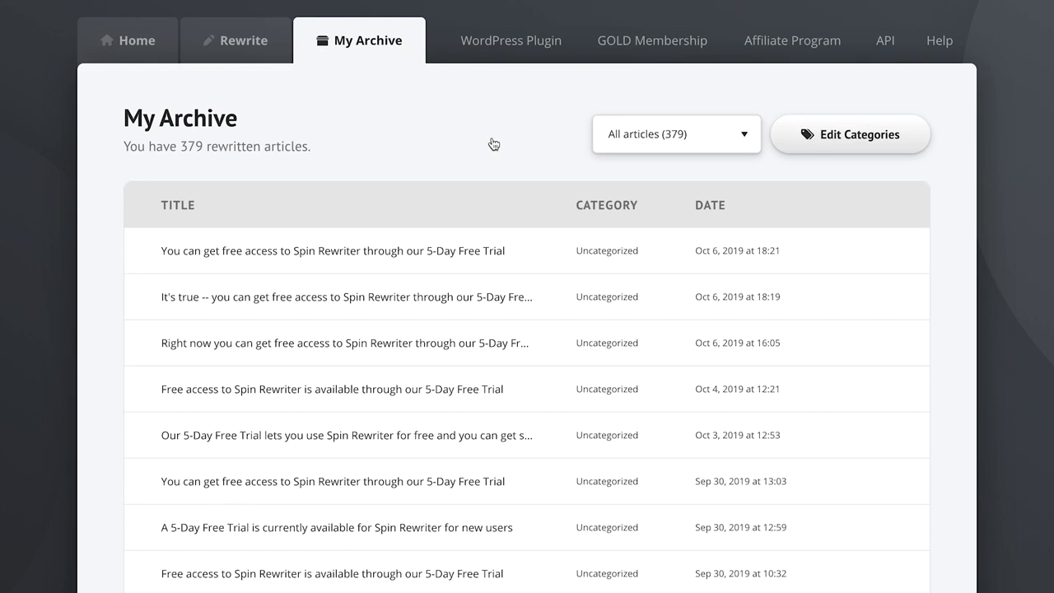
left_click(144, 204)
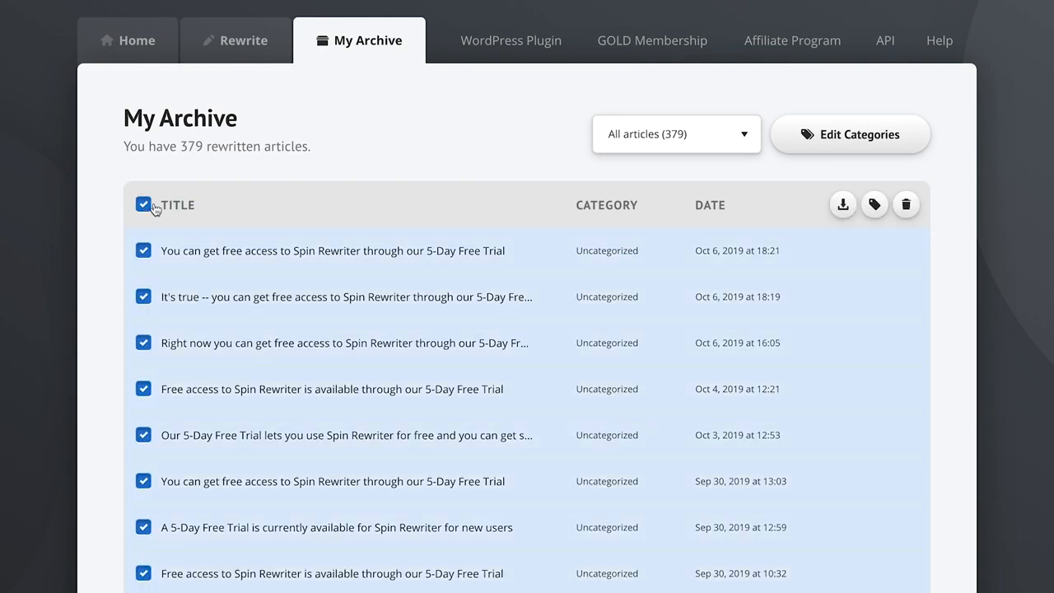